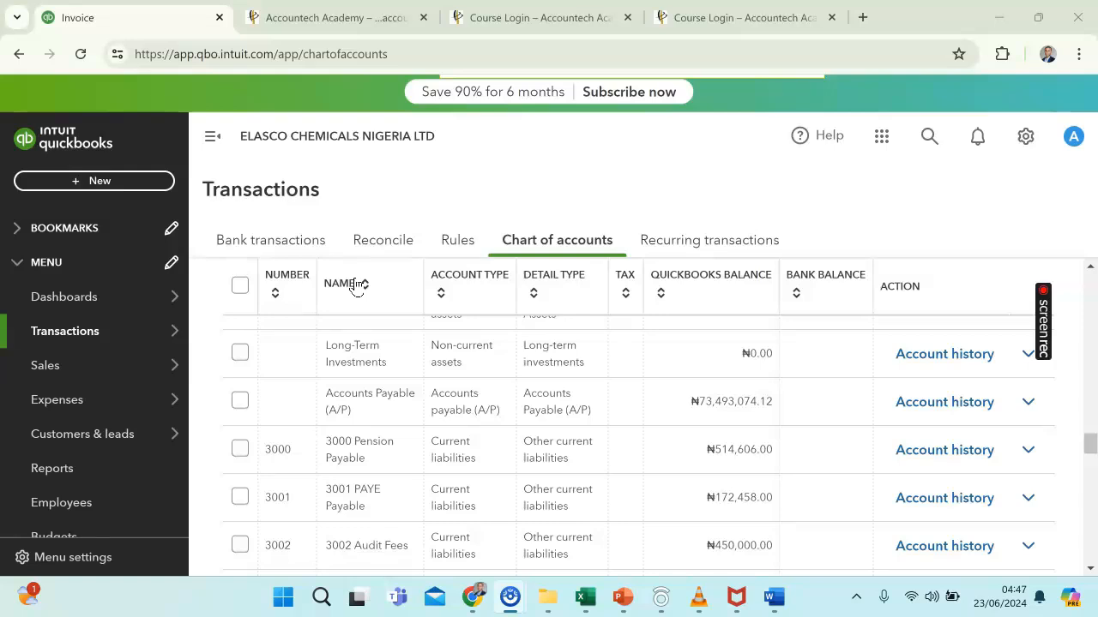
- Open a blank invoice and check the 9th January customer invoicing transaction in the Excel workbook, then return and close the blank form
{"action": "left_click", "coordinate": [76, 183]}
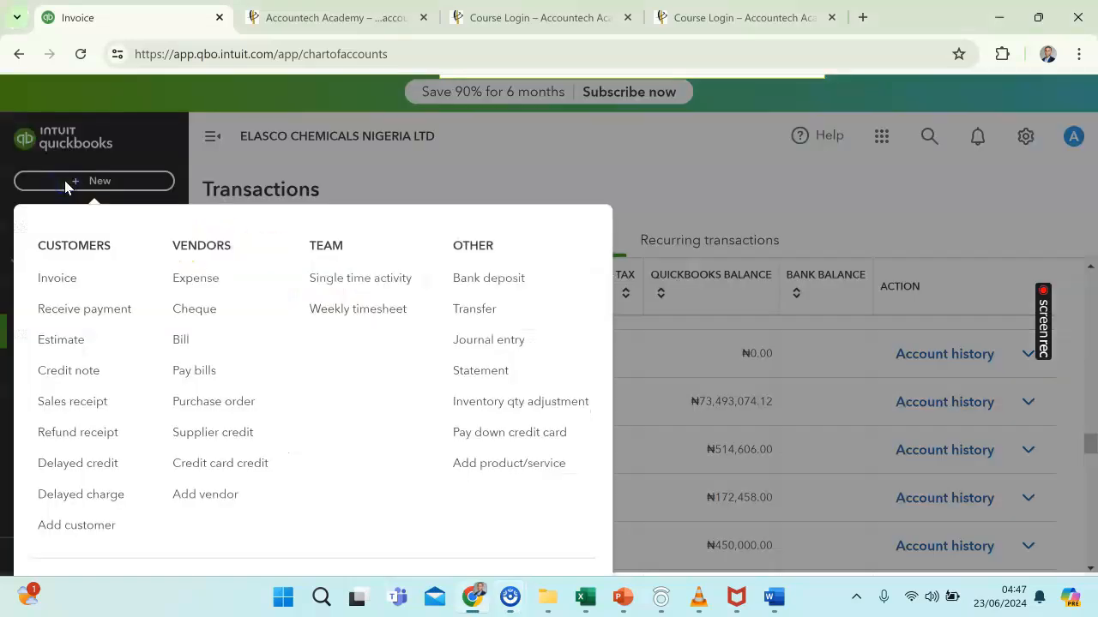
{"action": "left_click", "coordinate": [58, 277]}
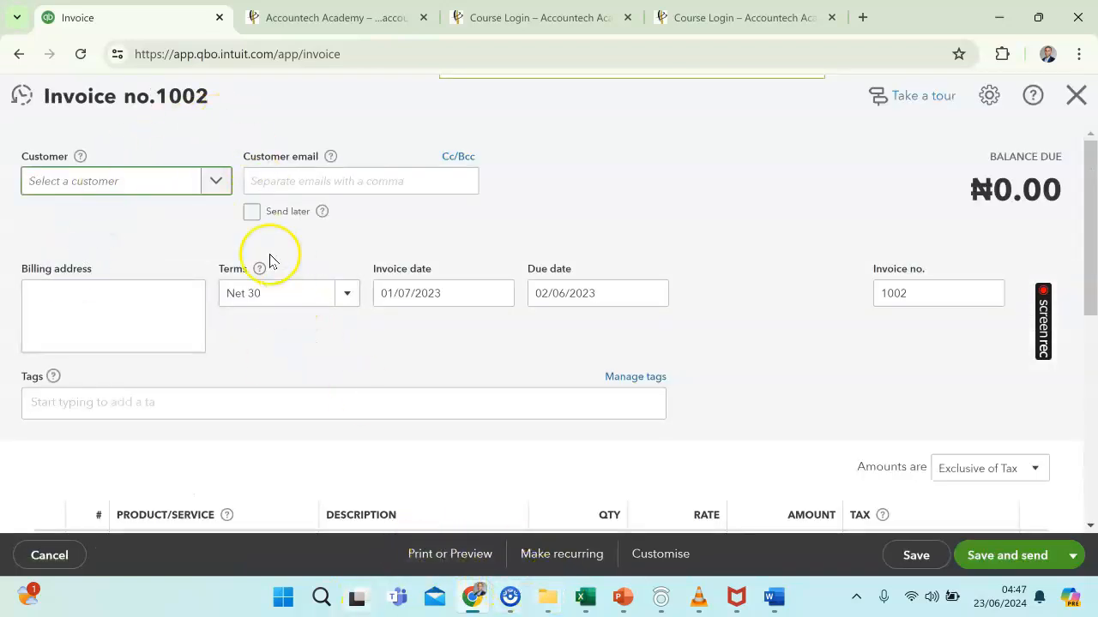
{"action": "mouse_move", "coordinate": [586, 605]}
{"action": "left_click", "coordinate": [492, 519]}
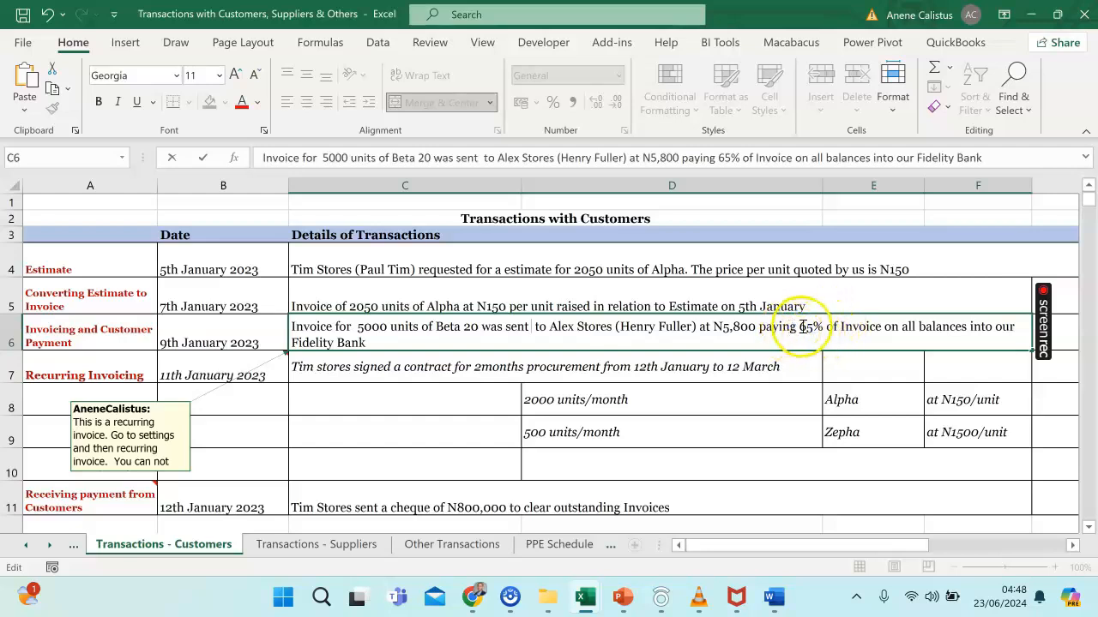
{"action": "left_click", "coordinate": [474, 596]}
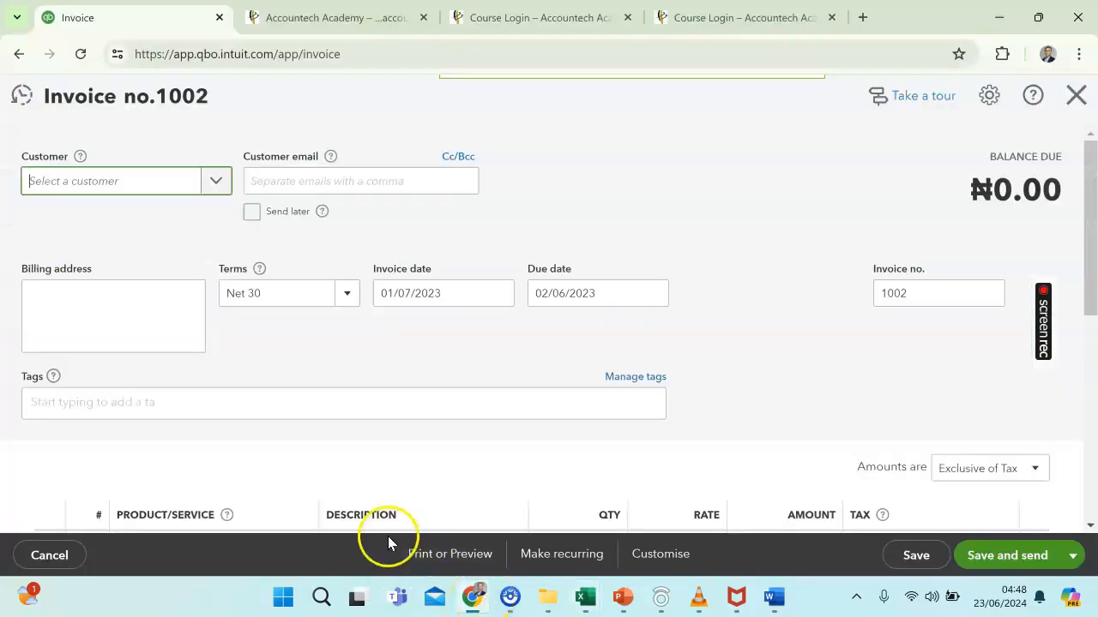
{"action": "left_click", "coordinate": [1073, 94]}
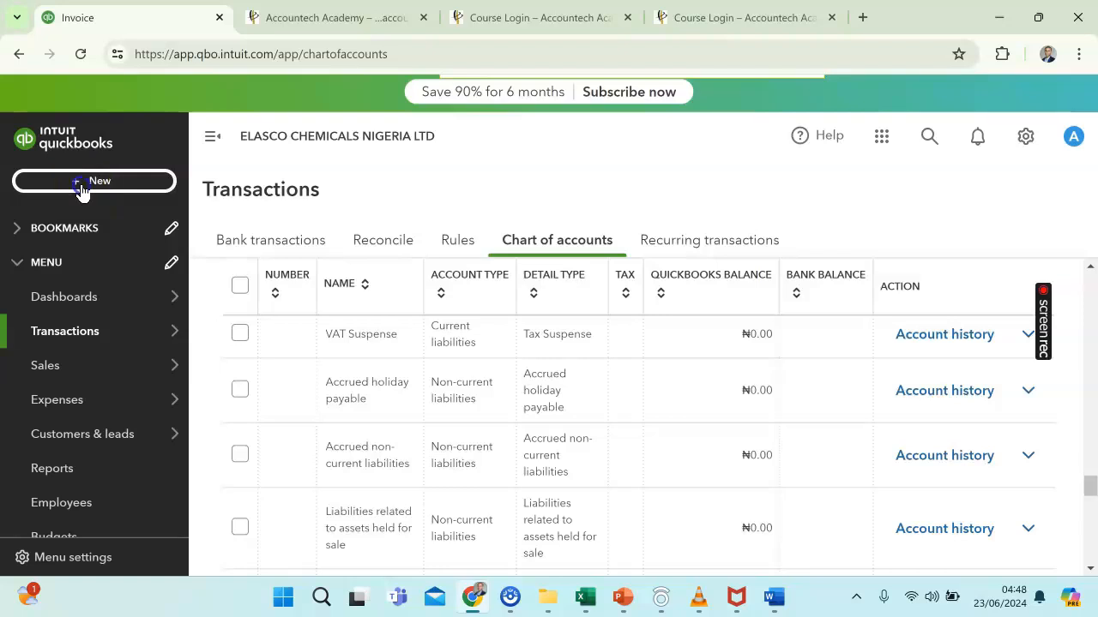
- Start a new invoice and select the Alex Stores contact as its customer
{"action": "left_click", "coordinate": [82, 186]}
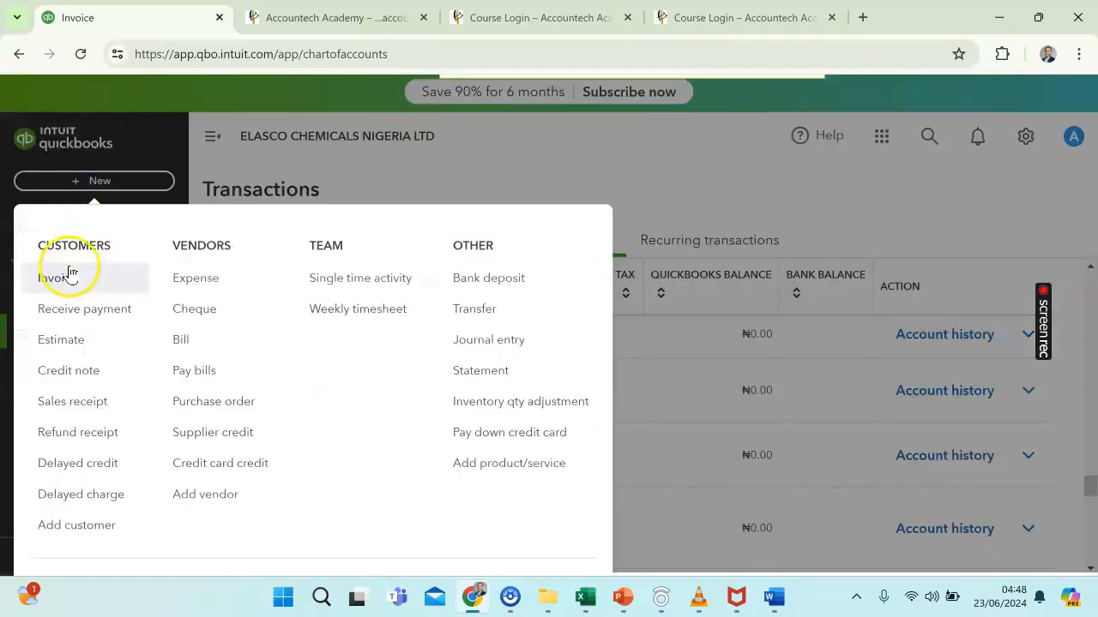
{"action": "left_click", "coordinate": [69, 274]}
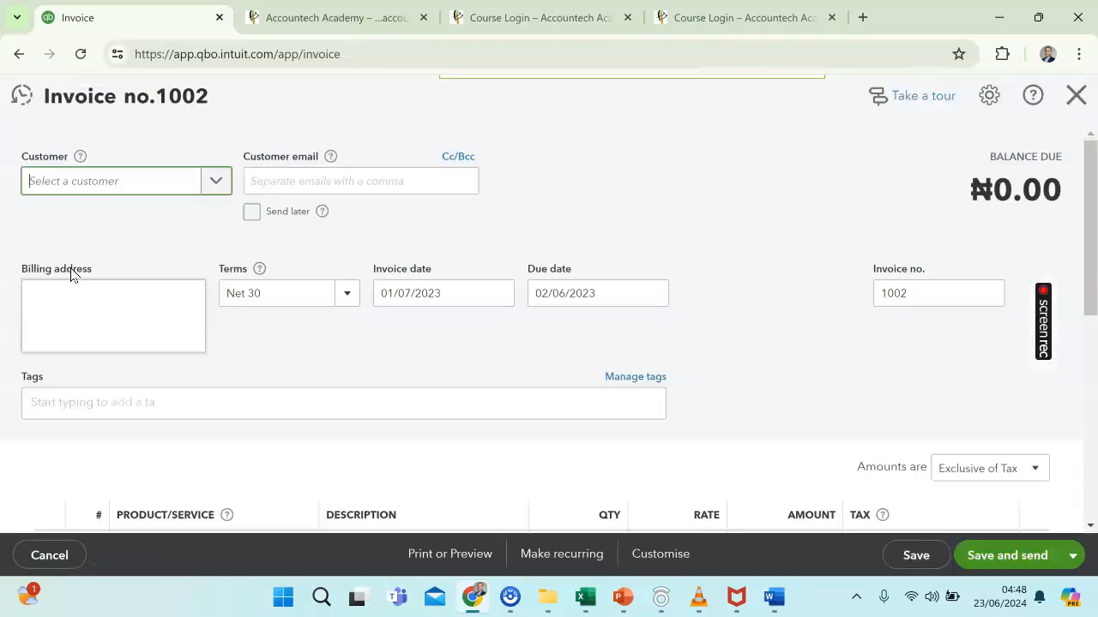
{"action": "left_click", "coordinate": [209, 182]}
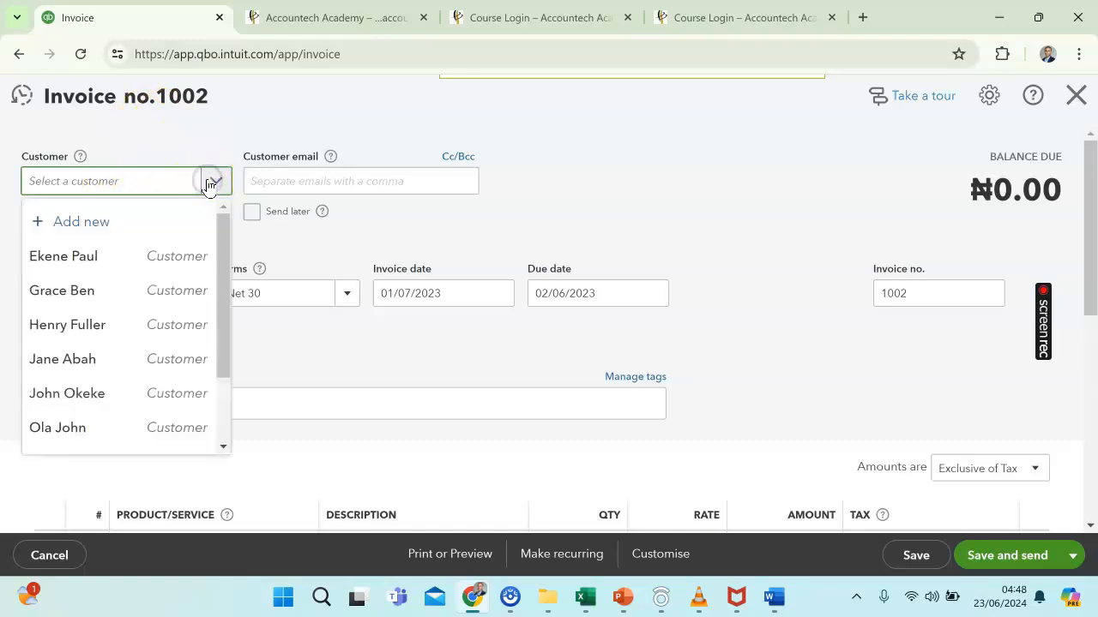
{"action": "left_click", "coordinate": [68, 326]}
{"action": "left_click", "coordinate": [100, 200]}
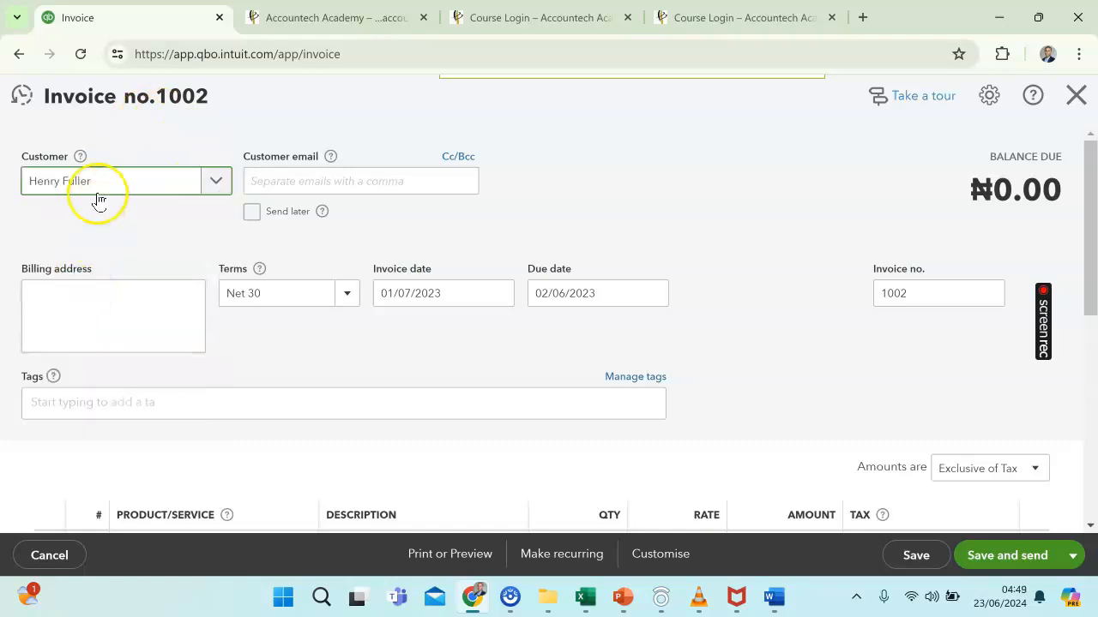
{"action": "left_click", "coordinate": [117, 232]}
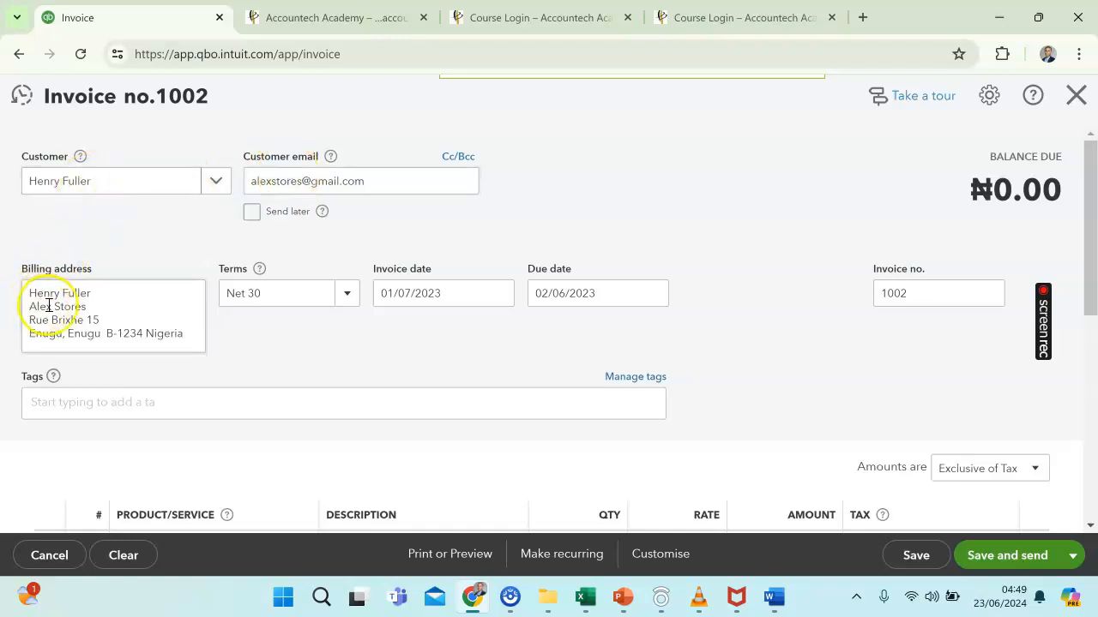
- Set the invoice date to 01/09/2023
{"action": "left_click", "coordinate": [412, 295]}
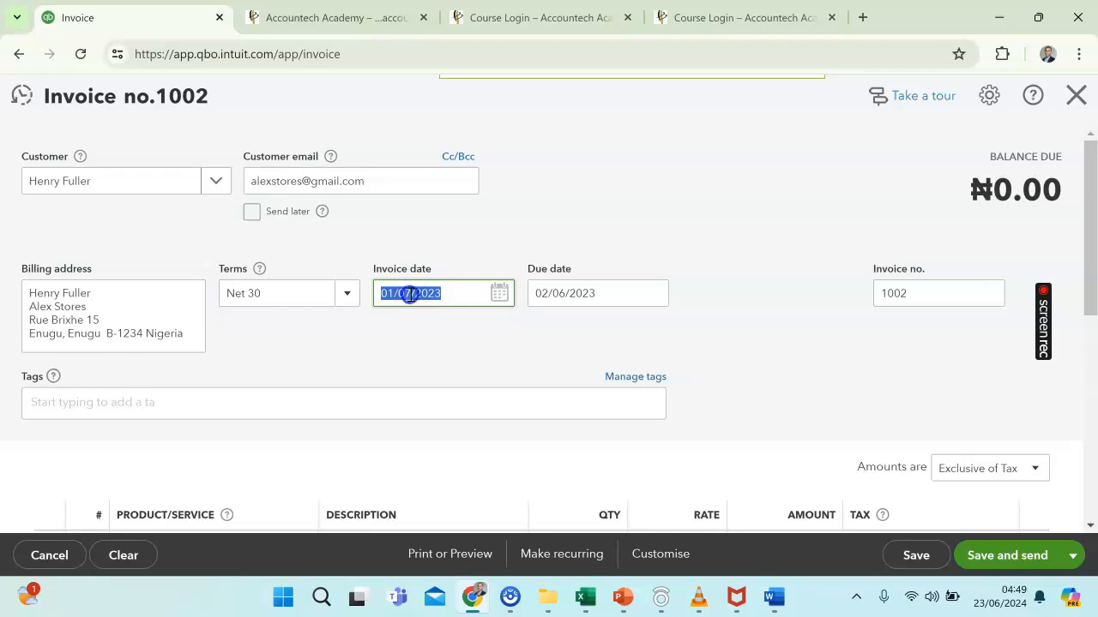
{"action": "key", "text": "BackSpace"}
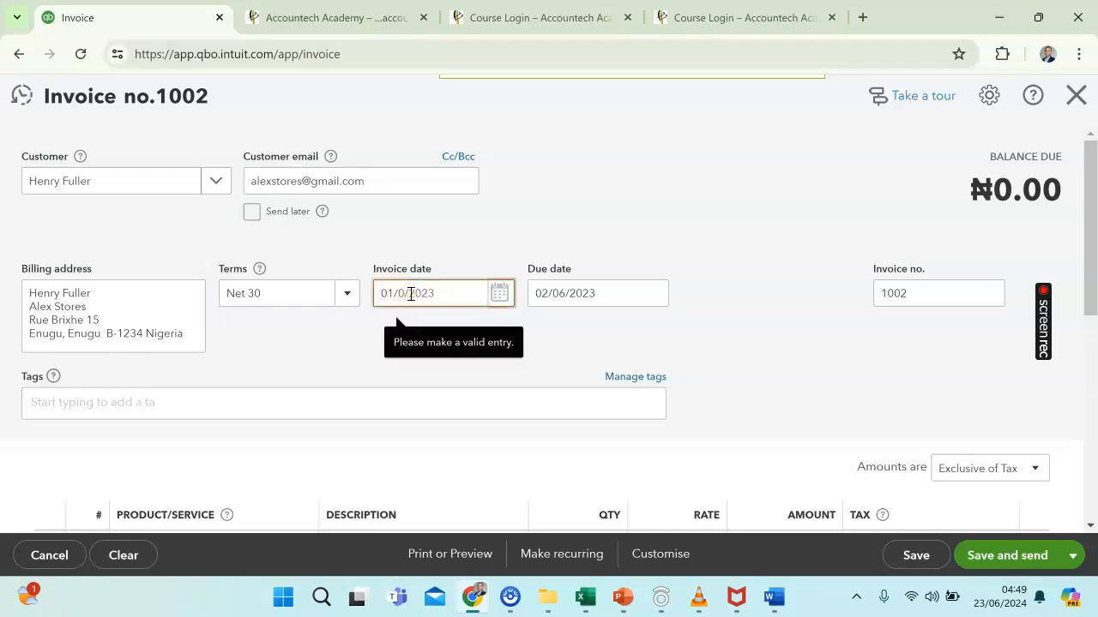
{"action": "type", "text": "9"}
{"action": "left_click", "coordinate": [617, 290]}
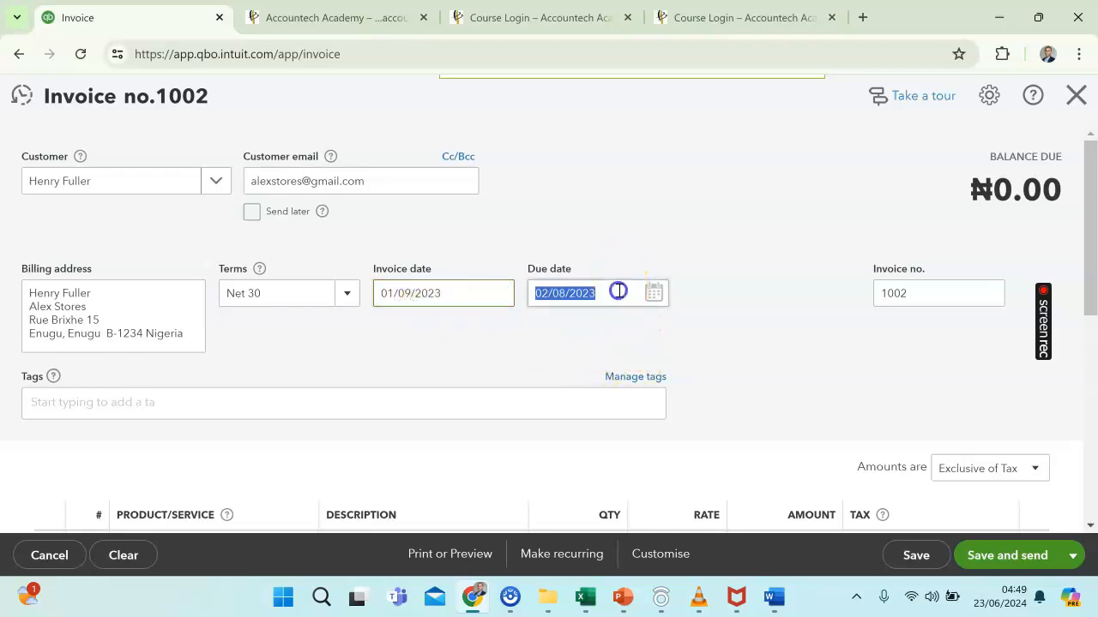
{"action": "left_click", "coordinate": [549, 309]}
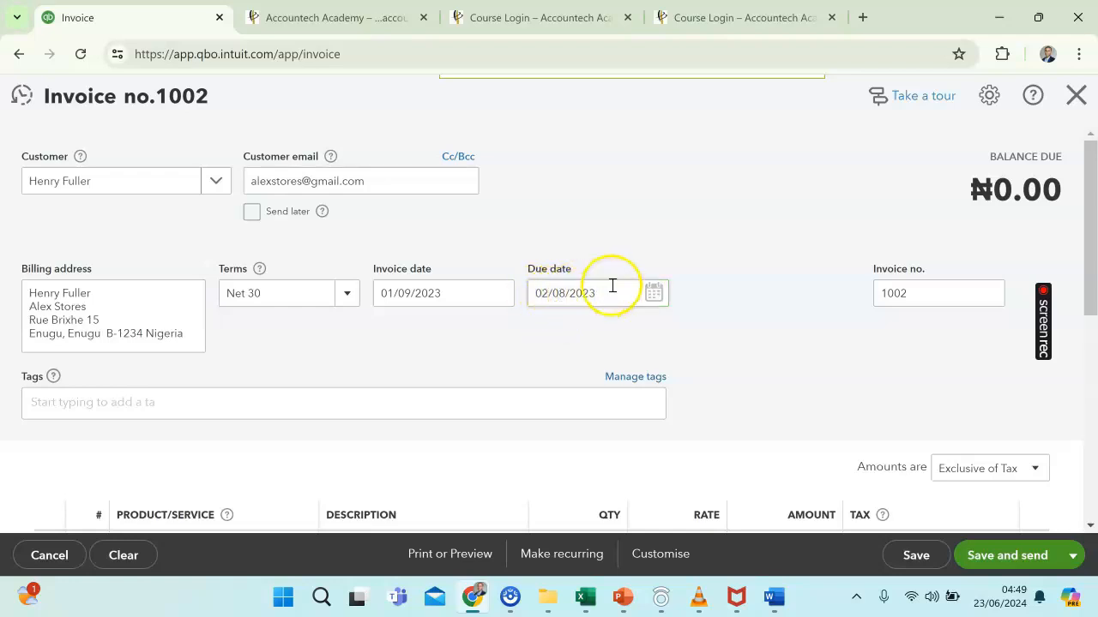
- Add Beta 20 as the first invoice line with a quantity of 5000, checking the product against the Excel transactions workbook
{"action": "scroll", "coordinate": [541, 294], "scroll_direction": "down", "scroll_amount": 3}
{"action": "left_click", "coordinate": [270, 291]}
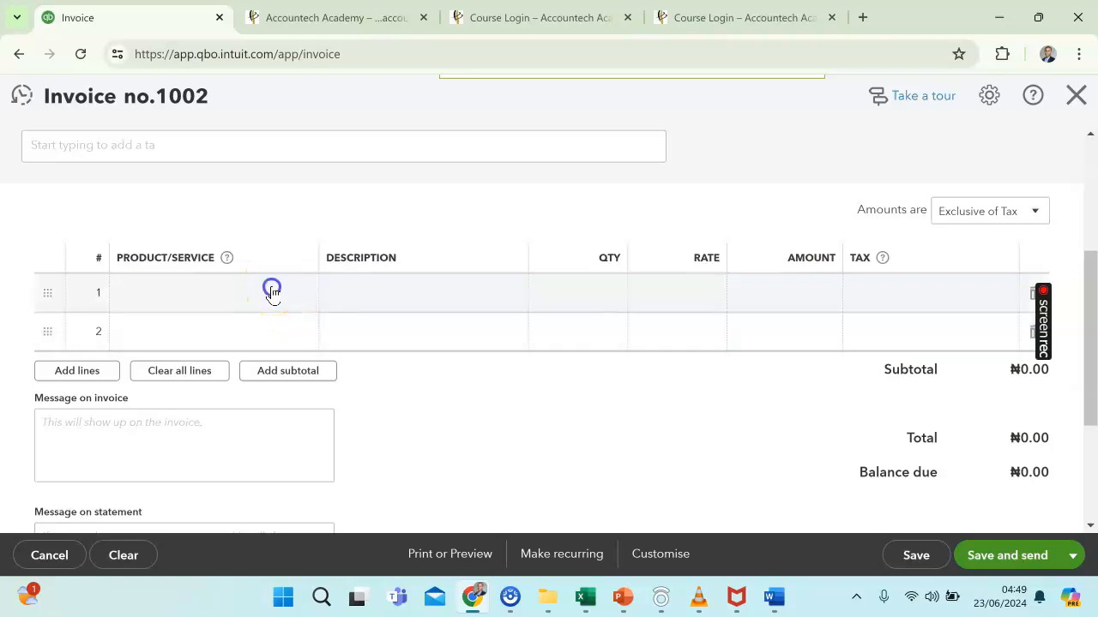
{"action": "mouse_move", "coordinate": [566, 583]}
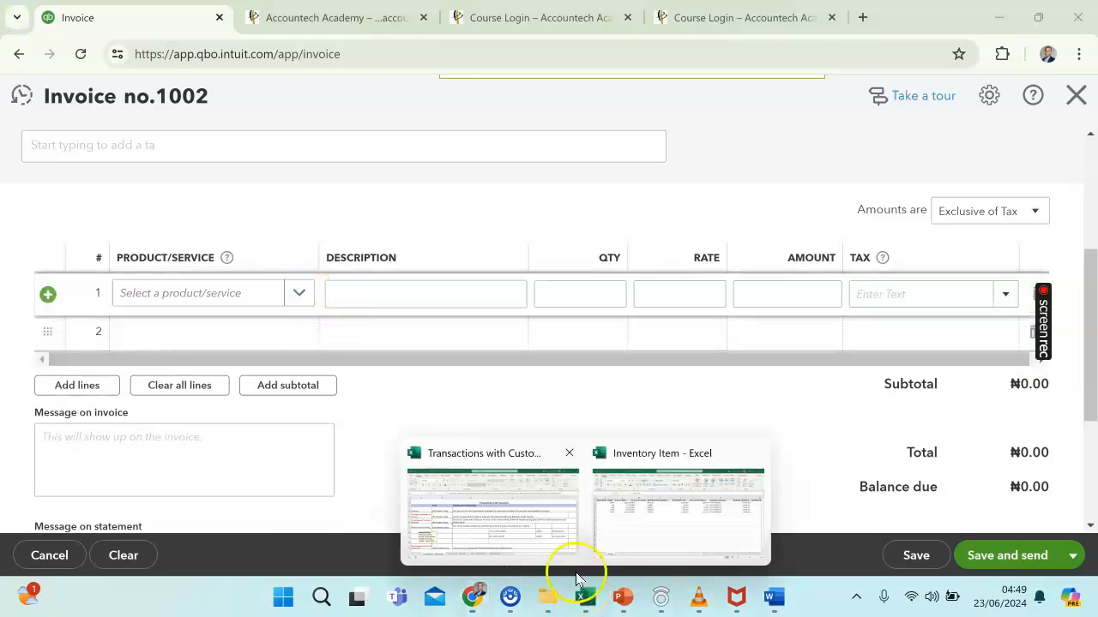
{"action": "left_click", "coordinate": [526, 526]}
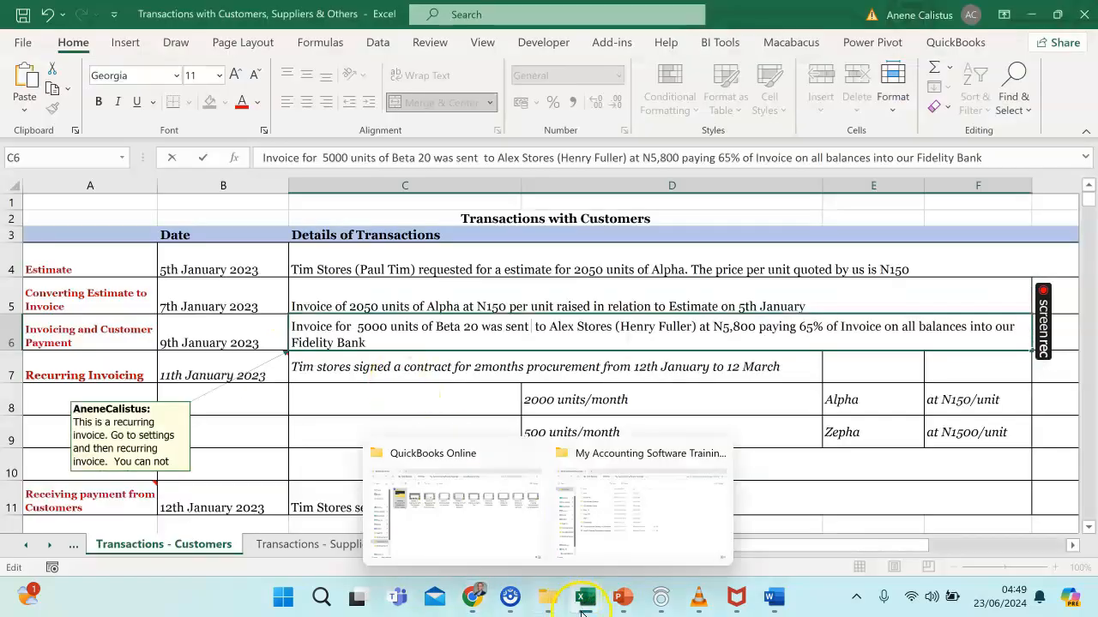
{"action": "left_click", "coordinate": [473, 597]}
{"action": "left_click", "coordinate": [297, 296]}
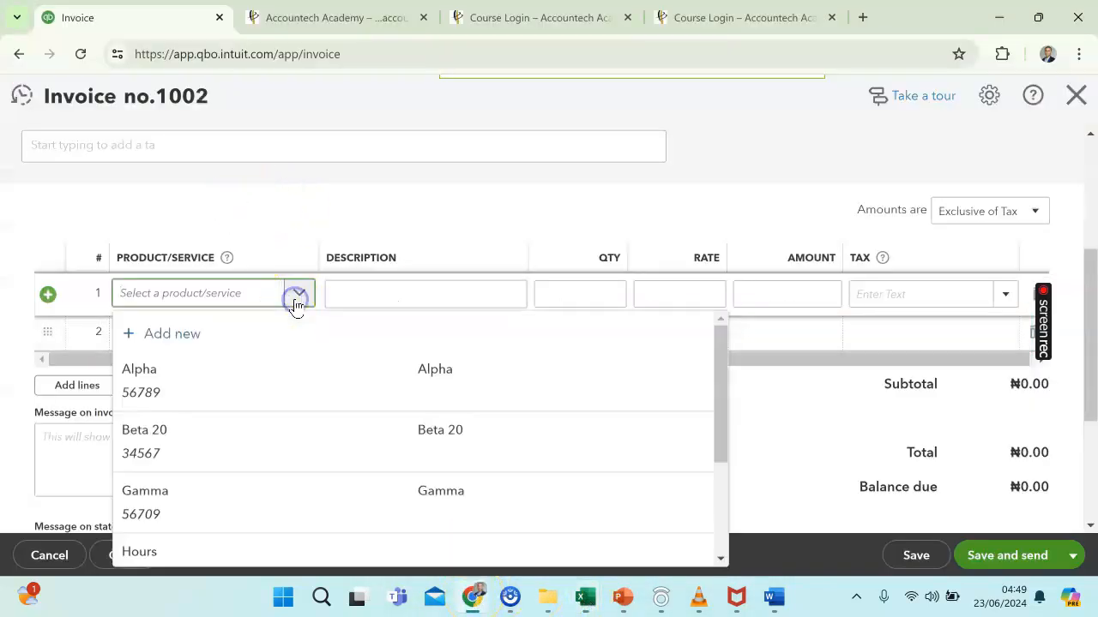
{"action": "left_click", "coordinate": [184, 433]}
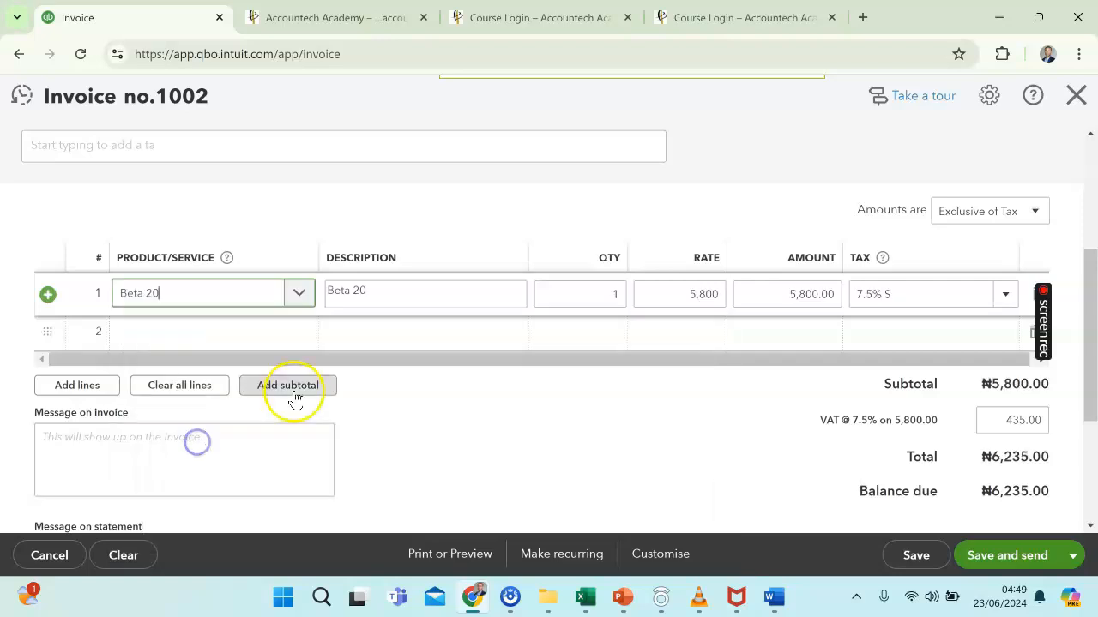
{"action": "left_click", "coordinate": [610, 294]}
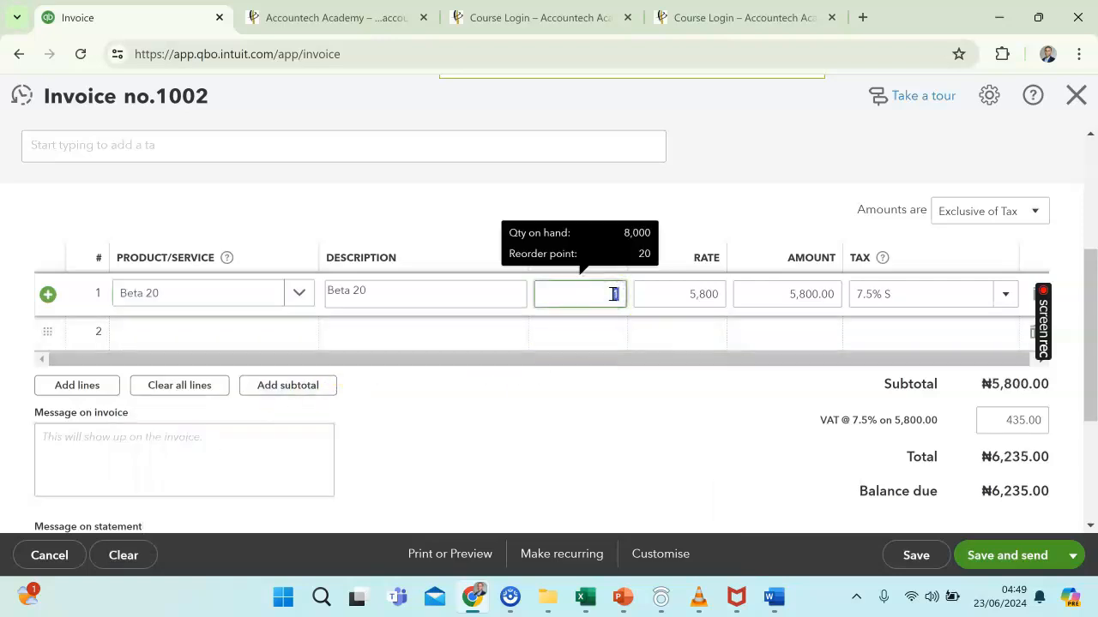
{"action": "type", "text": "5000"}
{"action": "left_click", "coordinate": [691, 300]}
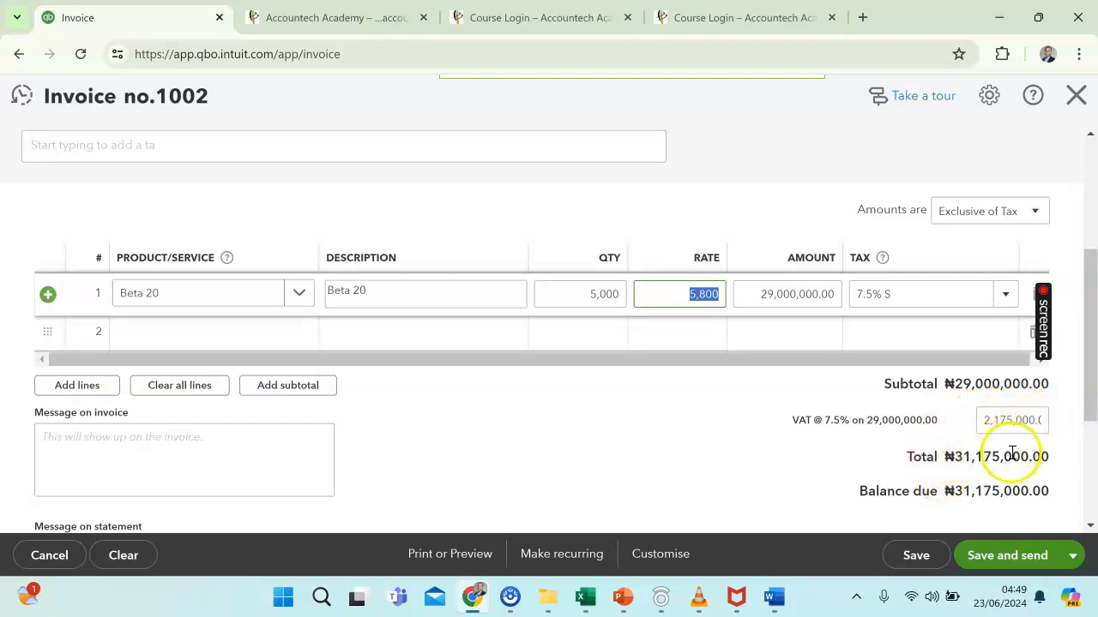
- Review the whole invoice, including customer details, dates, the Beta 20 line, VAT and balance due
{"action": "scroll", "coordinate": [697, 461], "scroll_direction": "up", "scroll_amount": 2}
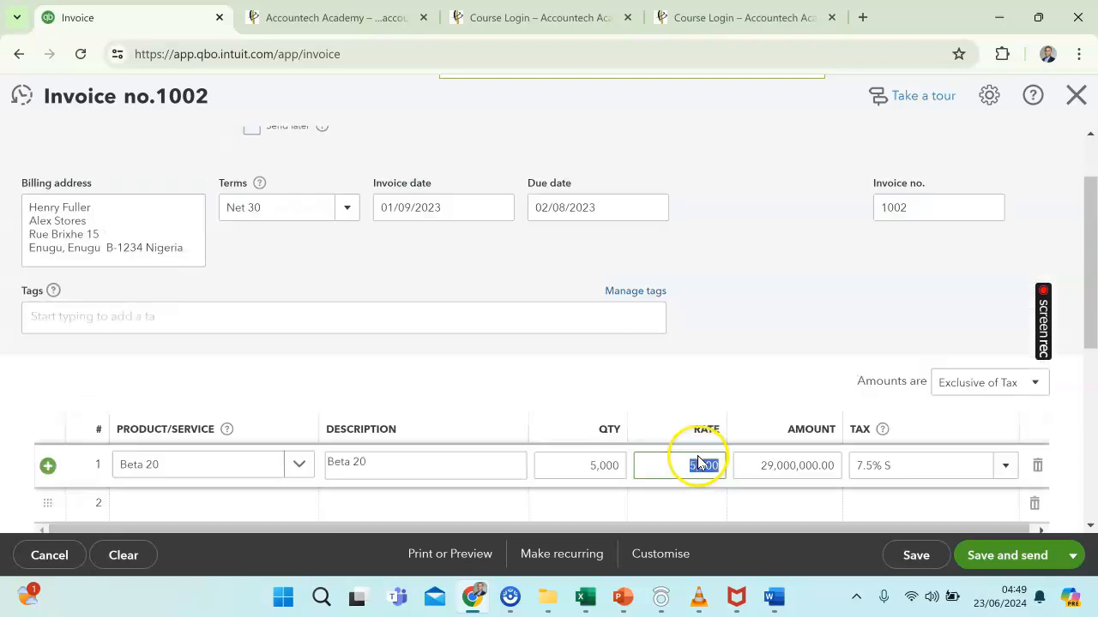
{"action": "scroll", "coordinate": [701, 460], "scroll_direction": "up", "scroll_amount": 1}
{"action": "scroll", "coordinate": [730, 338], "scroll_direction": "down", "scroll_amount": 5}
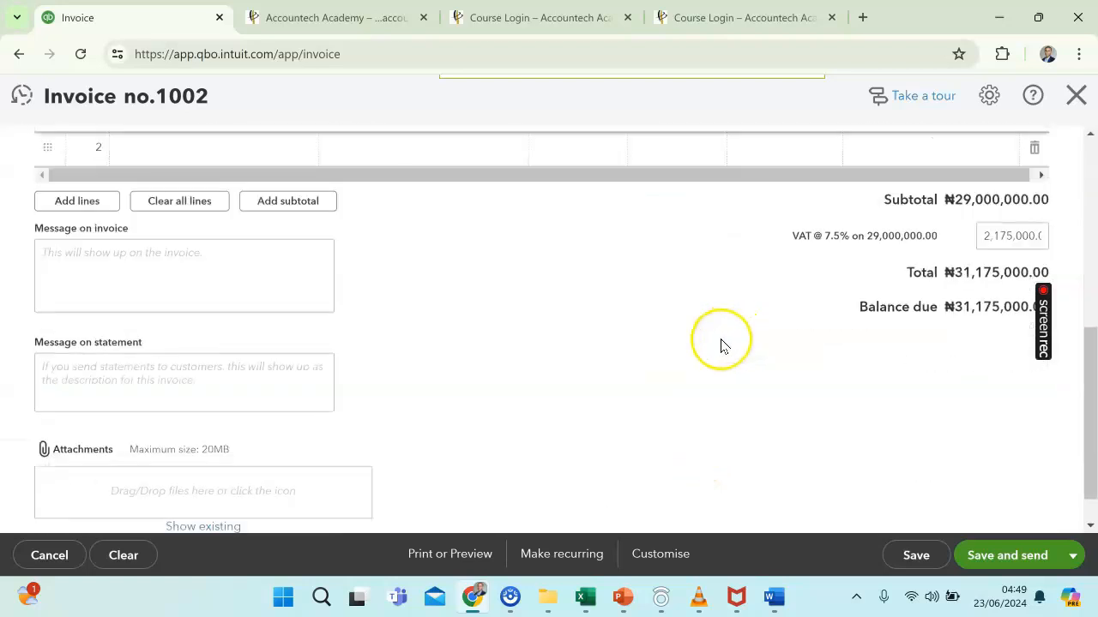
{"action": "scroll", "coordinate": [721, 345], "scroll_direction": "down", "scroll_amount": 1}
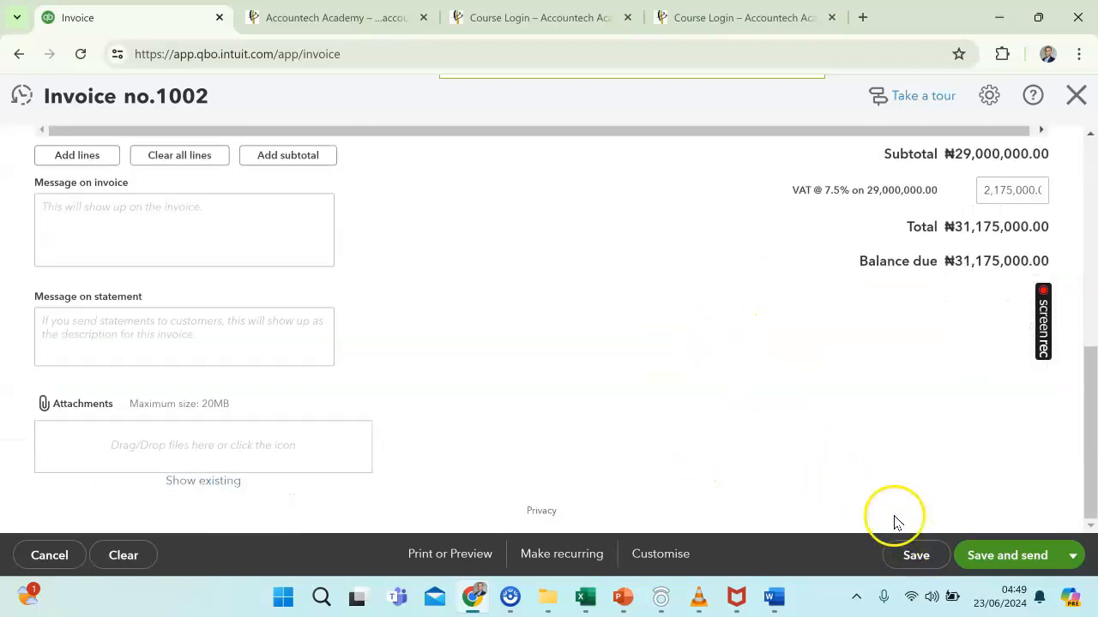
{"action": "scroll", "coordinate": [809, 437], "scroll_direction": "up", "scroll_amount": 4}
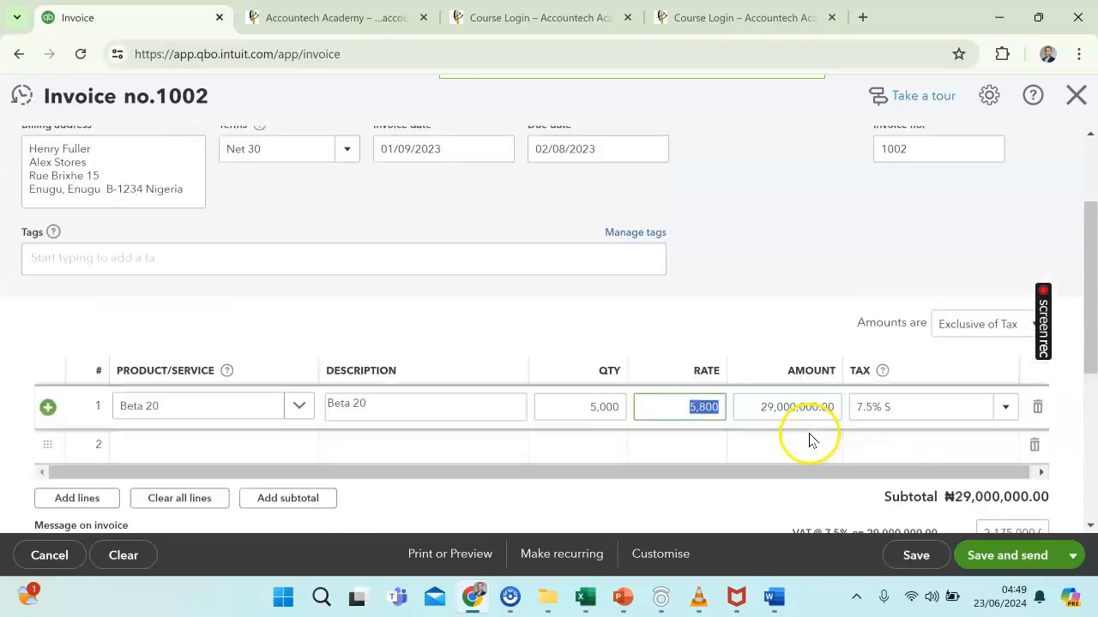
{"action": "scroll", "coordinate": [815, 459], "scroll_direction": "down", "scroll_amount": 1}
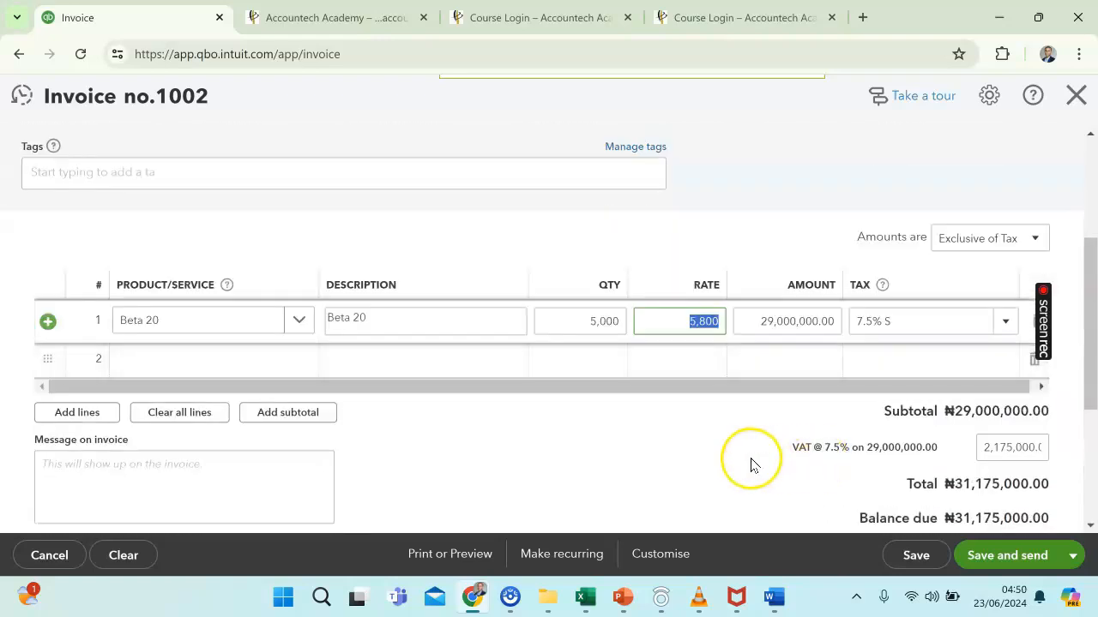
{"action": "scroll", "coordinate": [758, 457], "scroll_direction": "down", "scroll_amount": 1}
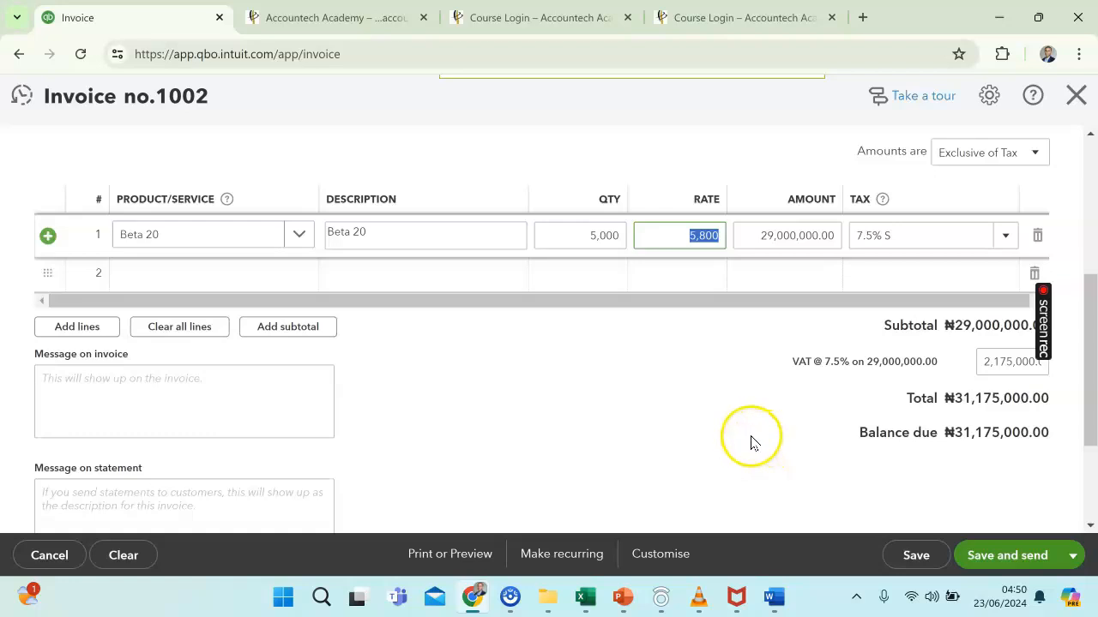
{"action": "scroll", "coordinate": [748, 439], "scroll_direction": "down", "scroll_amount": 1}
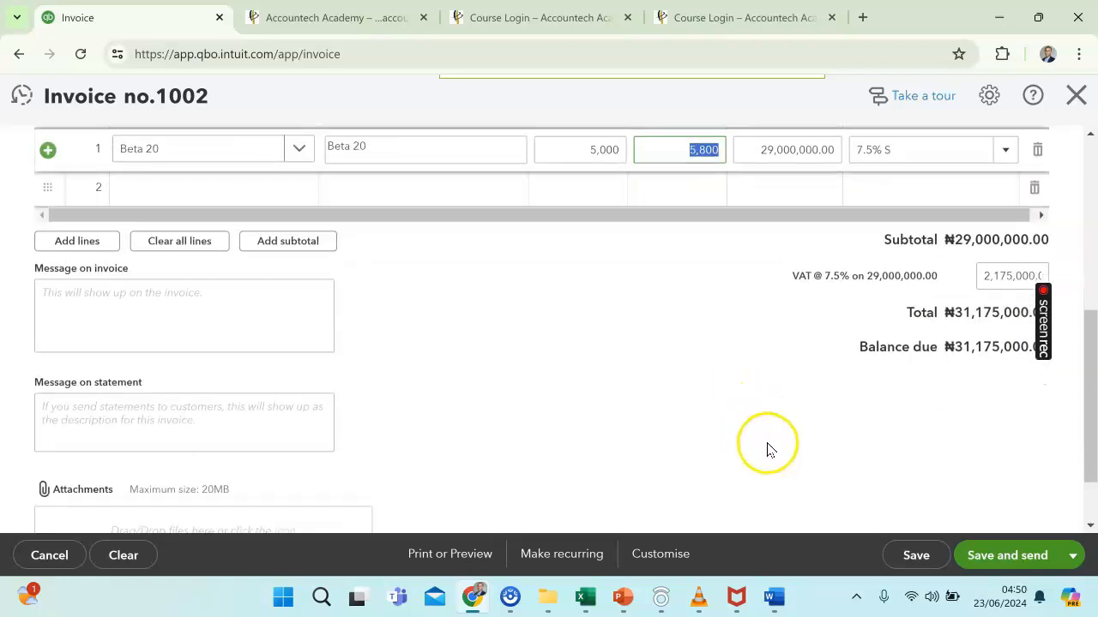
{"action": "scroll", "coordinate": [782, 457], "scroll_direction": "down", "scroll_amount": 1}
{"action": "scroll", "coordinate": [786, 463], "scroll_direction": "up", "scroll_amount": 10}
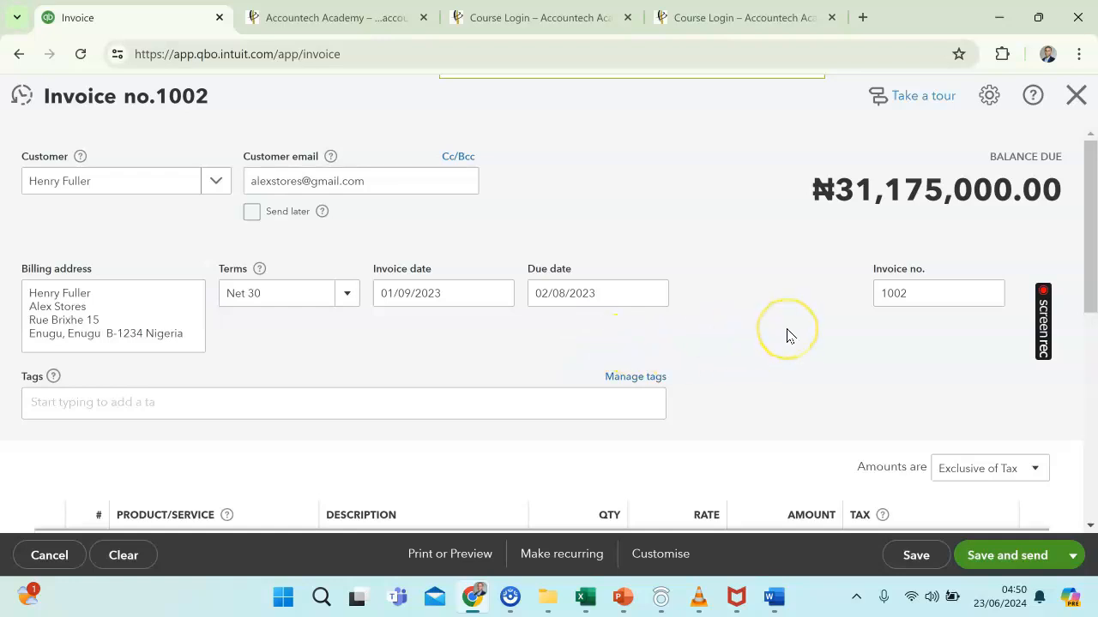
{"action": "scroll", "coordinate": [787, 336], "scroll_direction": "down", "scroll_amount": 10}
- Save the completed invoice and close it
{"action": "left_click", "coordinate": [914, 557]}
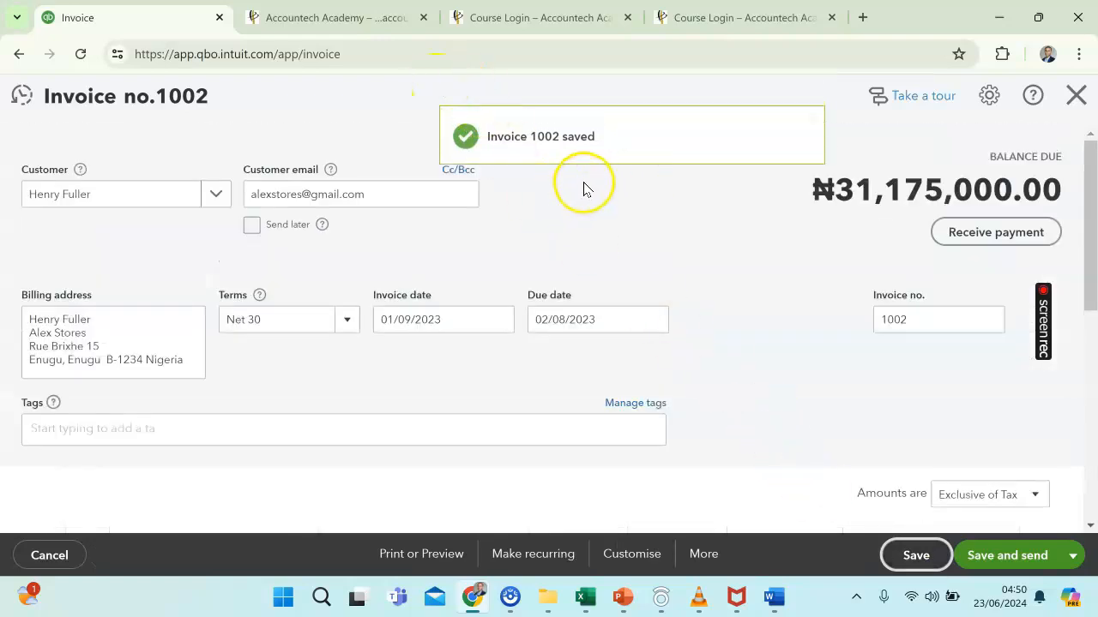
{"action": "left_click", "coordinate": [1076, 95]}
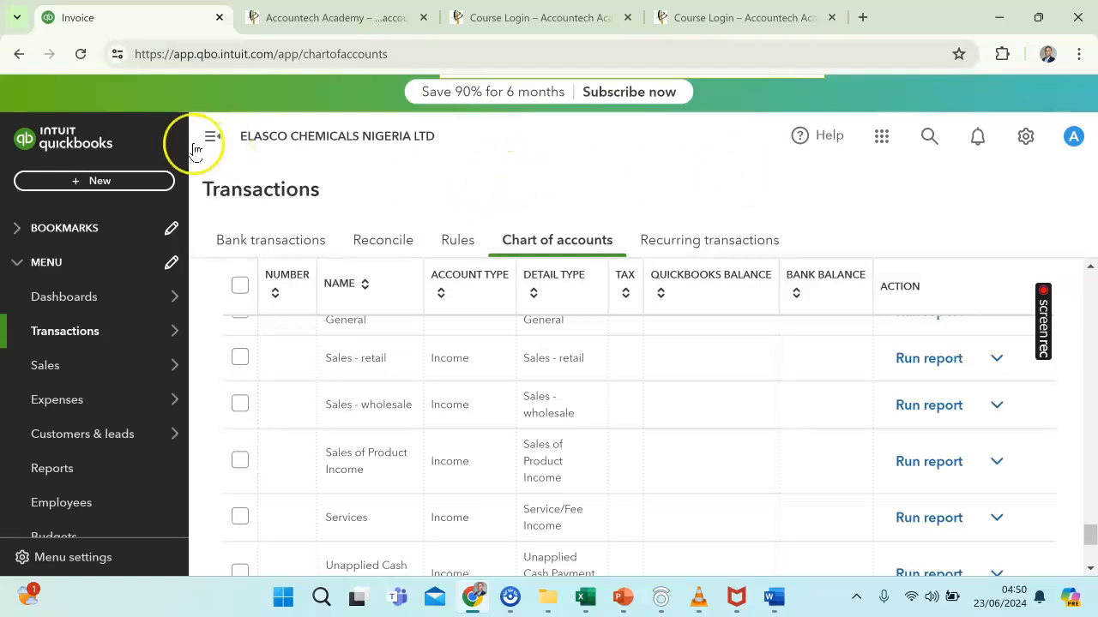
- Start a Receive Payment transaction and choose the Alex Stores contact to list the outstanding invoices
{"action": "left_click", "coordinate": [81, 183]}
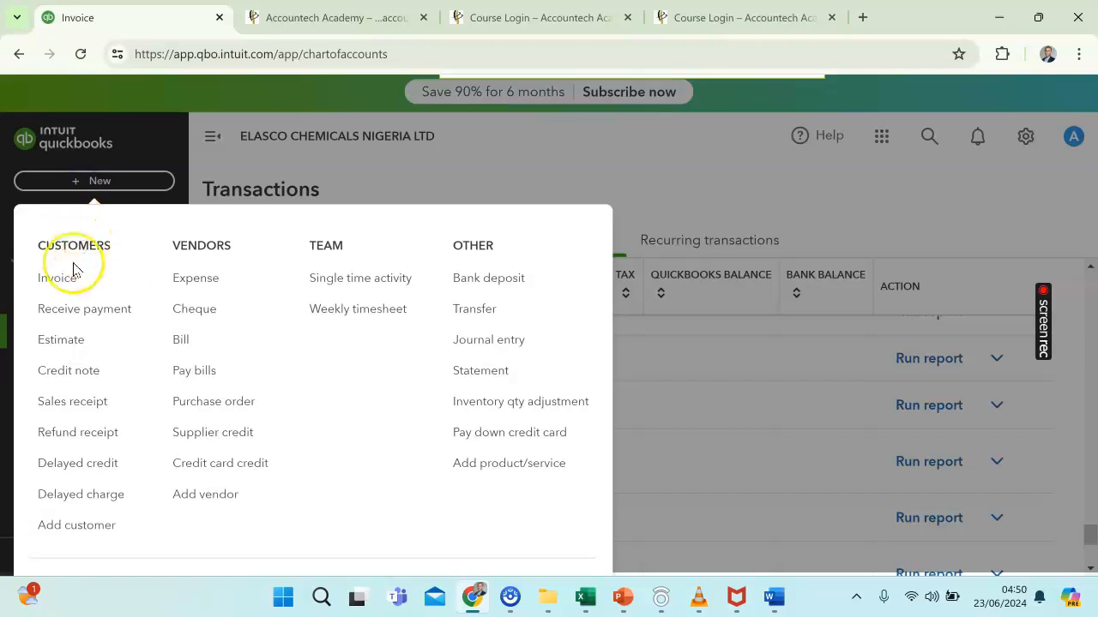
{"action": "left_click", "coordinate": [84, 311]}
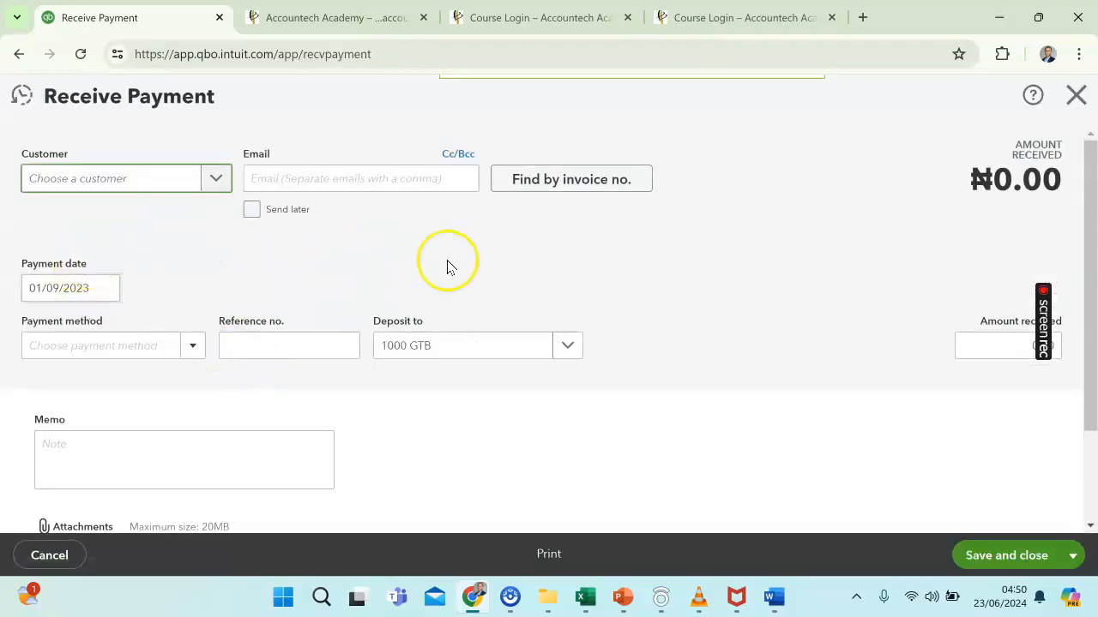
{"action": "left_click", "coordinate": [216, 178]}
{"action": "left_click", "coordinate": [112, 322]}
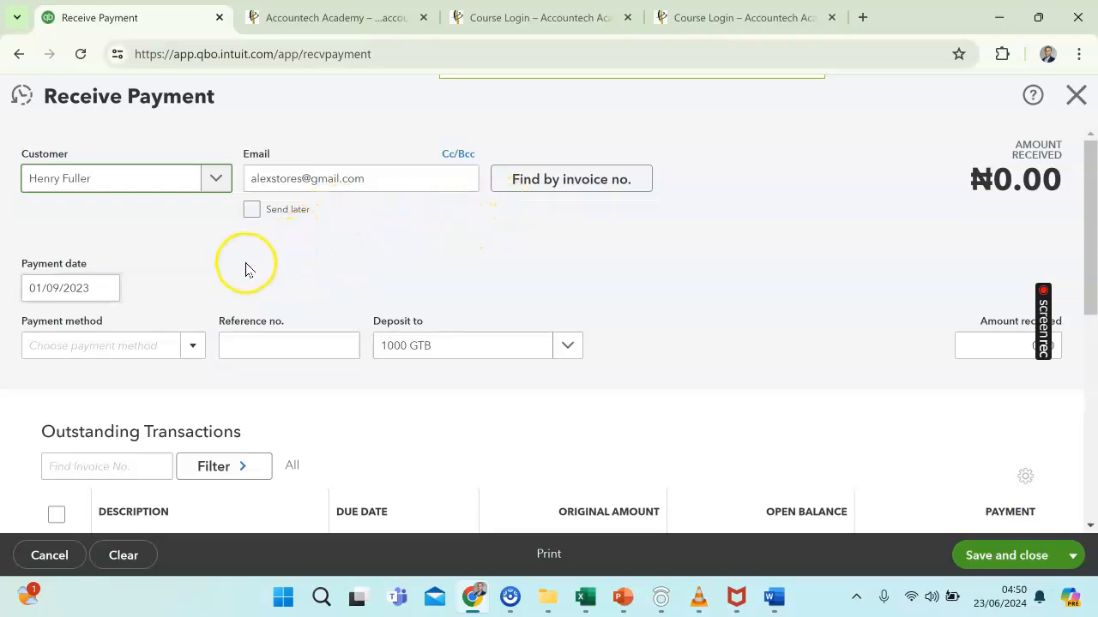
{"action": "scroll", "coordinate": [209, 271], "scroll_direction": "down", "scroll_amount": 1}
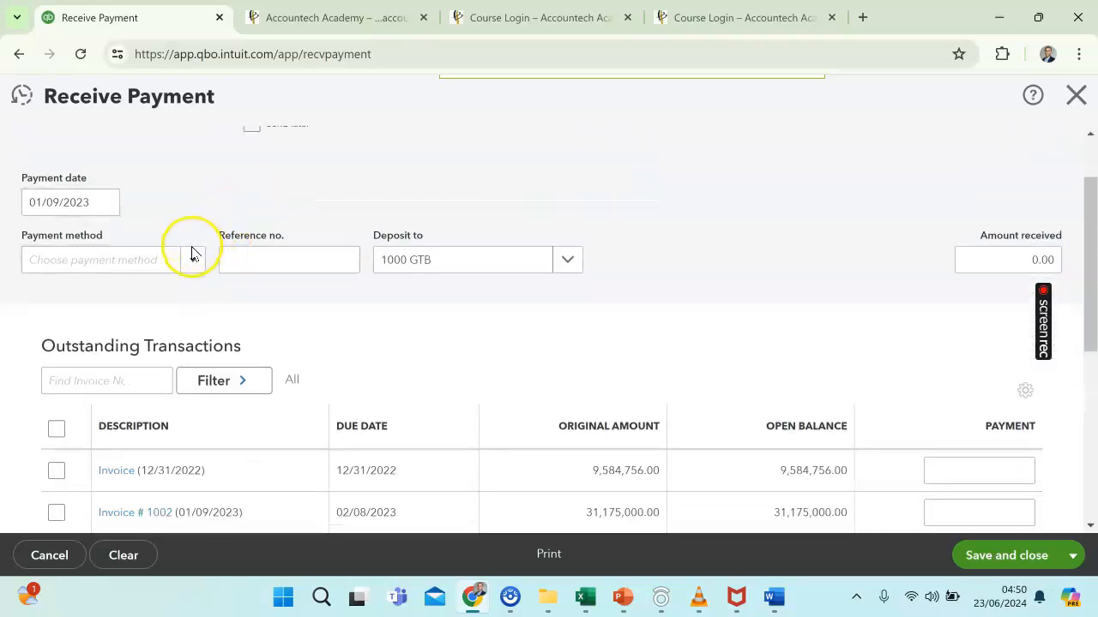
- Set the payment method to Cheque with reference number 001 and deposit the payment to 1003 Fidelity Bank
{"action": "left_click", "coordinate": [193, 261]}
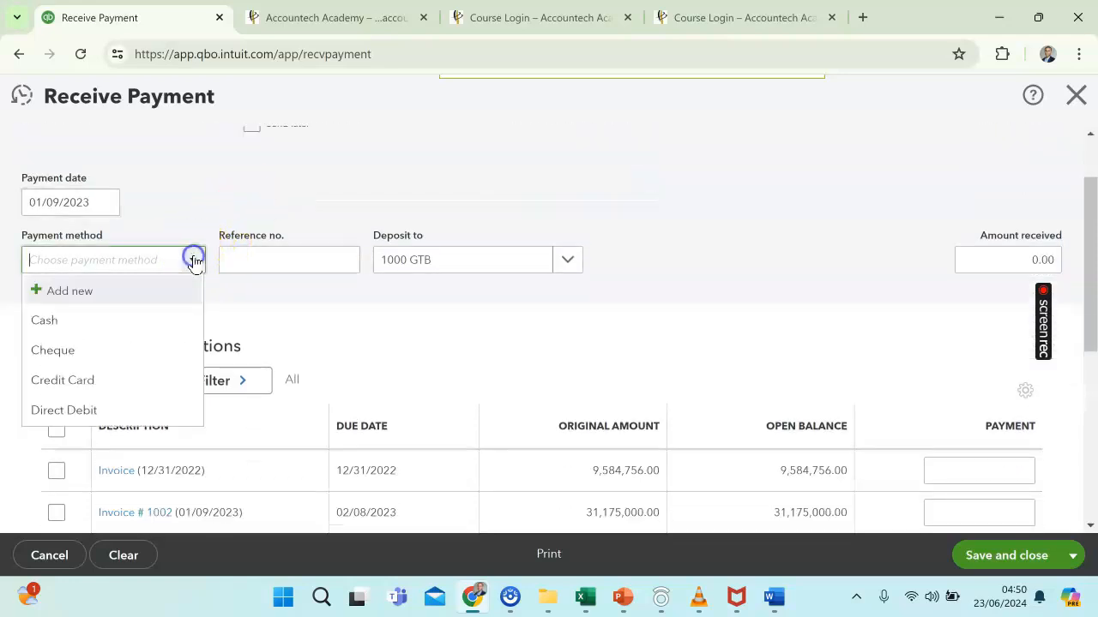
{"action": "left_click", "coordinate": [96, 351]}
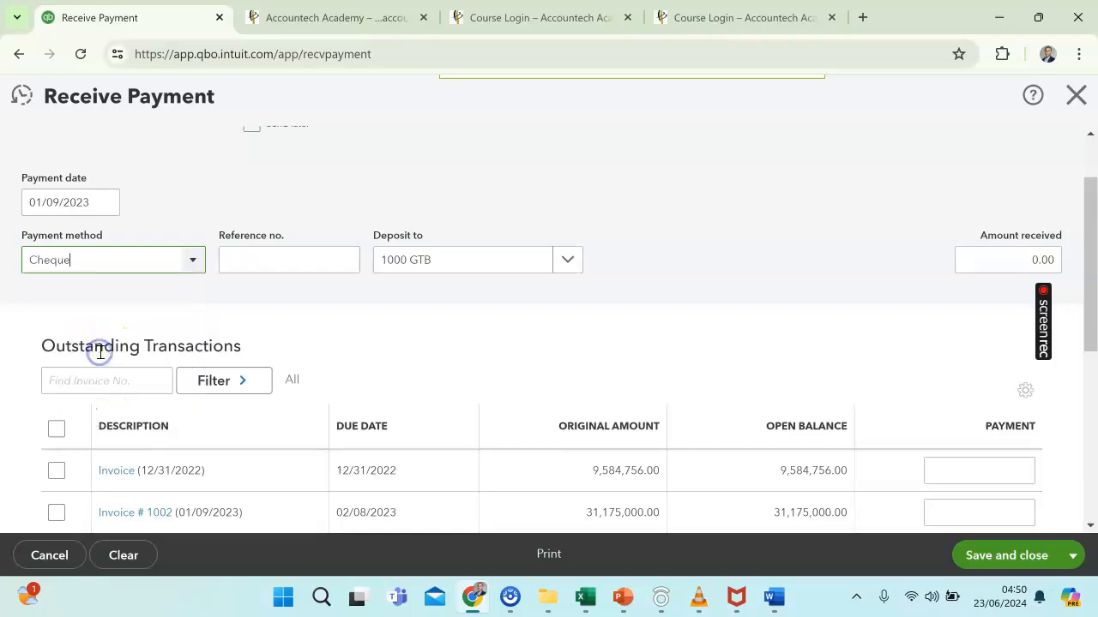
{"action": "left_click", "coordinate": [303, 260]}
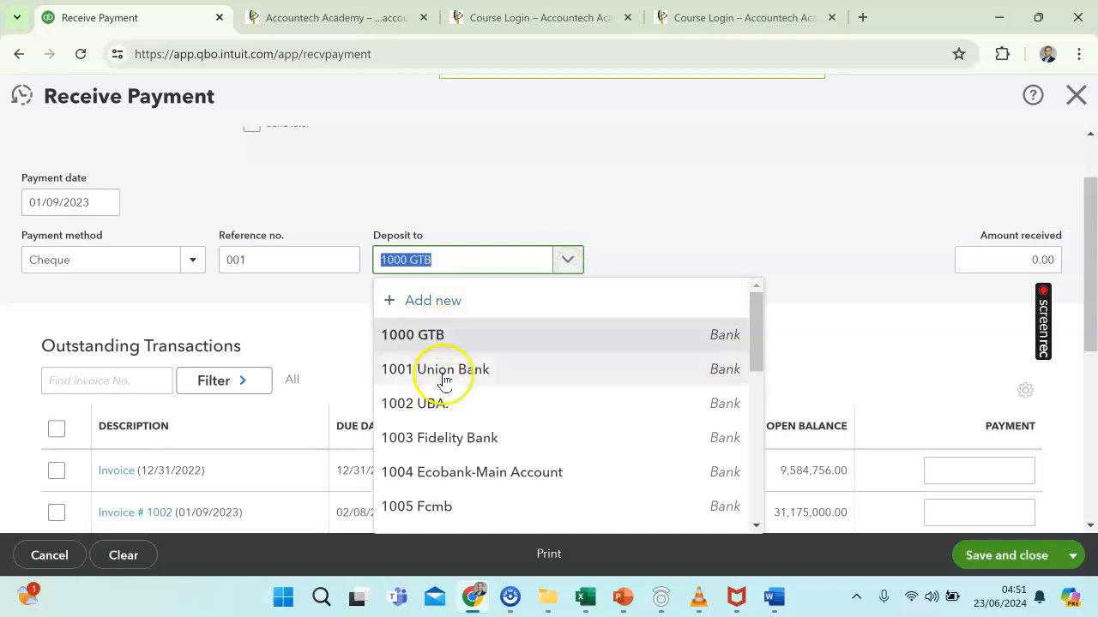
{"action": "scroll", "coordinate": [441, 403], "scroll_direction": "down", "scroll_amount": 2}
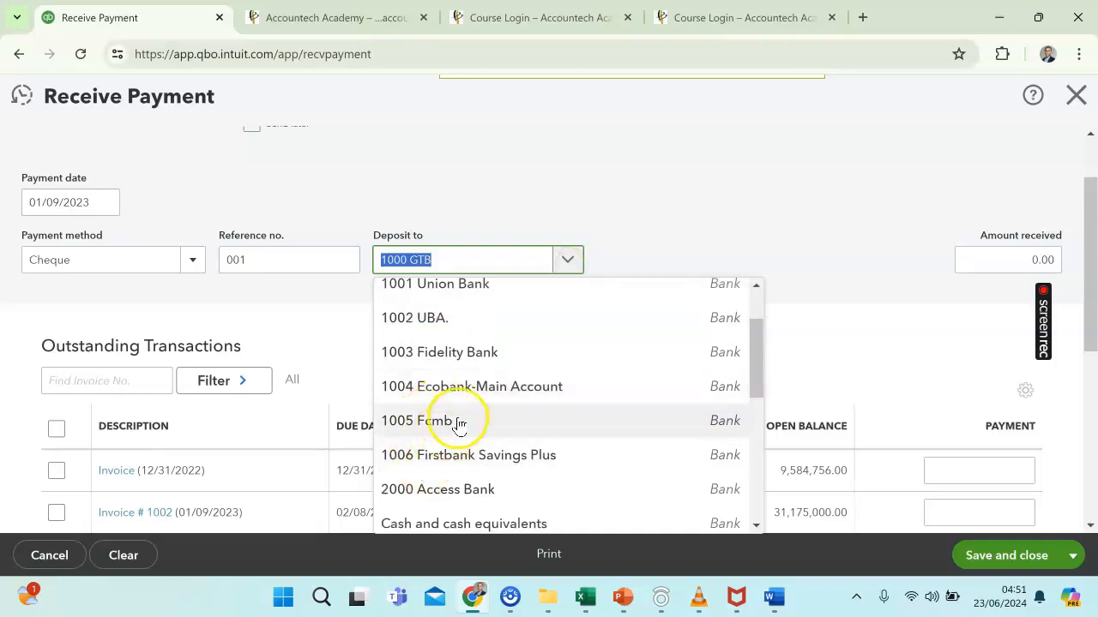
{"action": "left_click", "coordinate": [465, 352]}
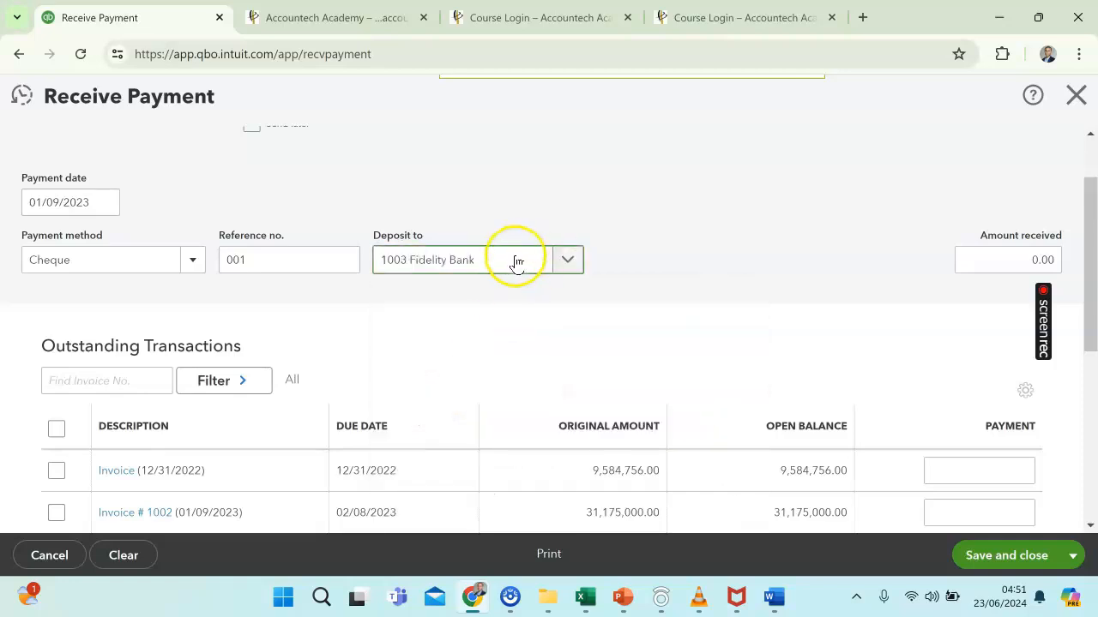
- Copy the full open balance of the 12/31/2022 invoice into its payment amount, 9,584,756.00
{"action": "scroll", "coordinate": [457, 331], "scroll_direction": "down", "scroll_amount": 2}
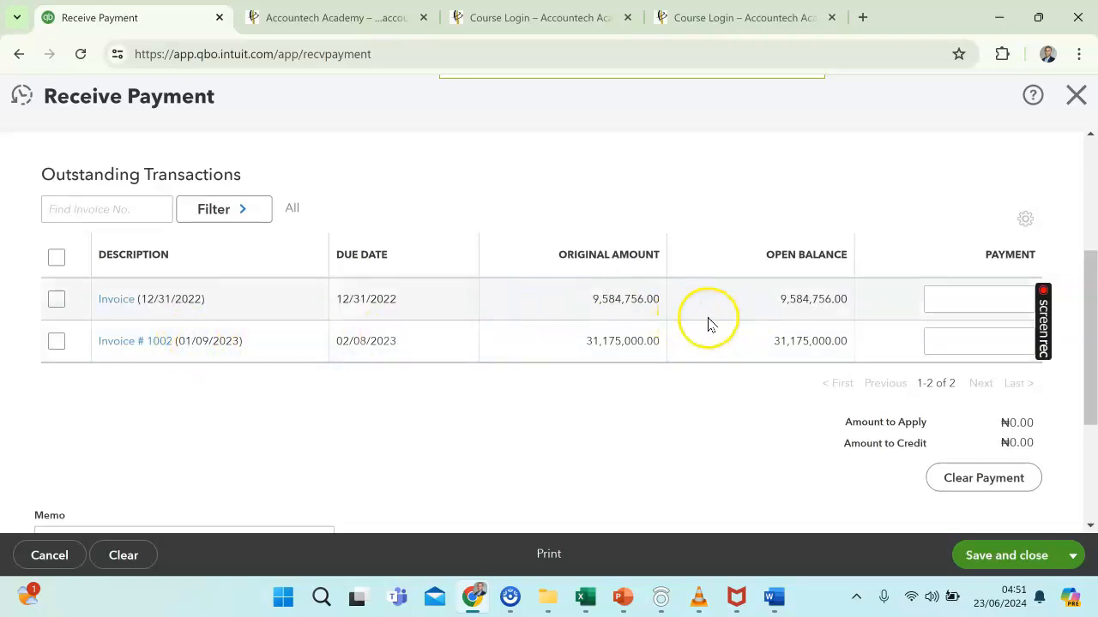
{"action": "scroll", "coordinate": [849, 215], "scroll_direction": "up", "scroll_amount": 2}
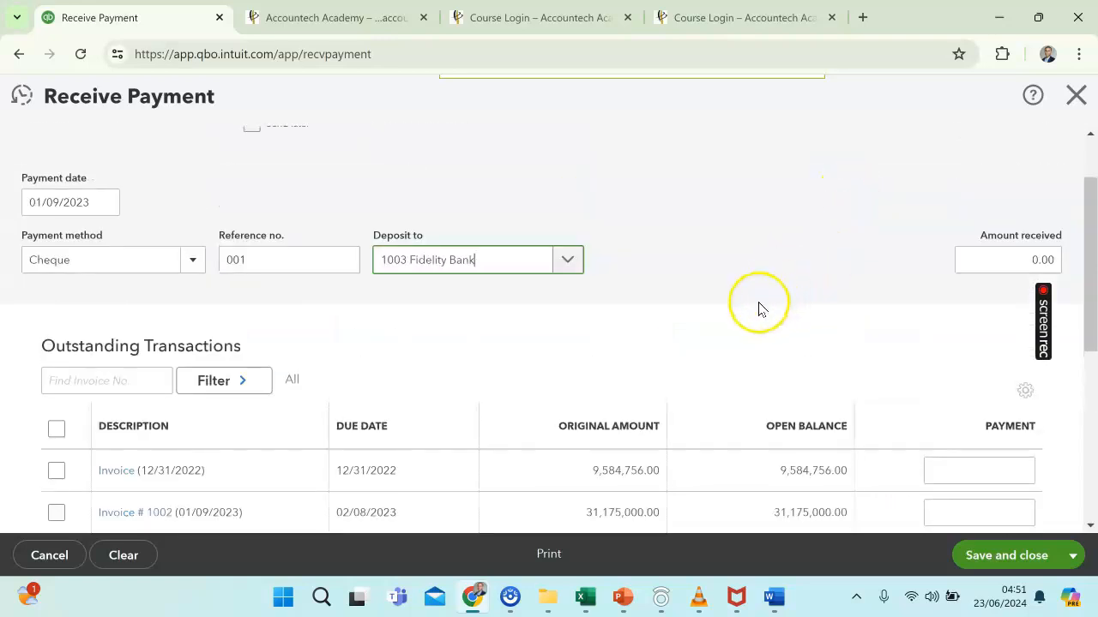
{"action": "scroll", "coordinate": [715, 324], "scroll_direction": "down", "scroll_amount": 1}
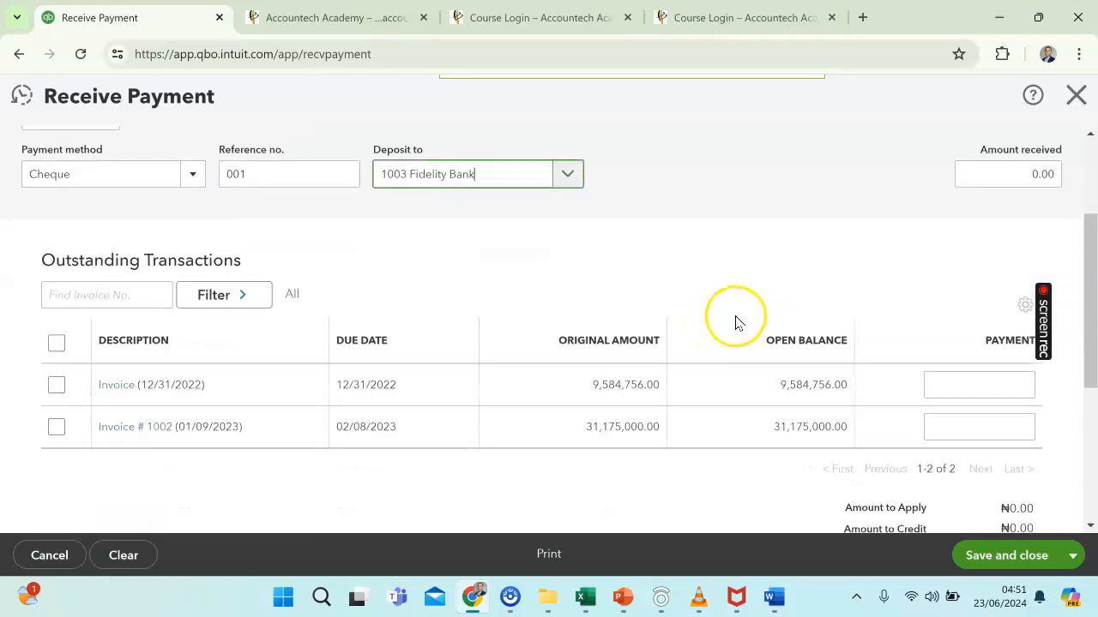
{"action": "scroll", "coordinate": [770, 316], "scroll_direction": "down", "scroll_amount": 1}
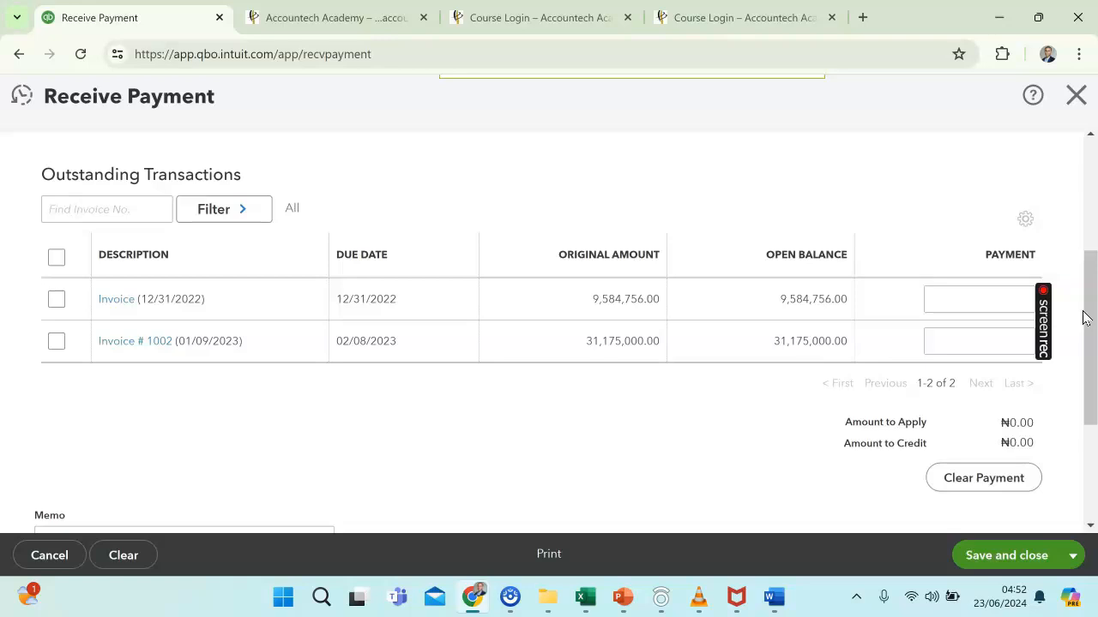
{"action": "left_click", "coordinate": [1064, 399]}
{"action": "left_click", "coordinate": [954, 305]}
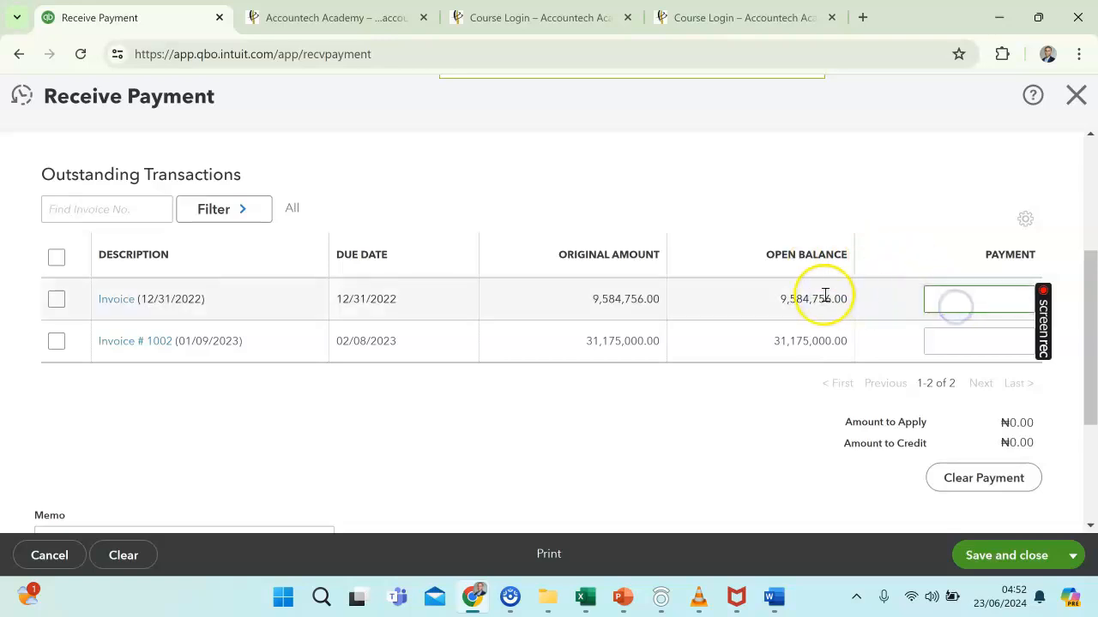
{"action": "left_click_drag", "start_coordinate": [853, 309], "coordinate": [779, 298]}
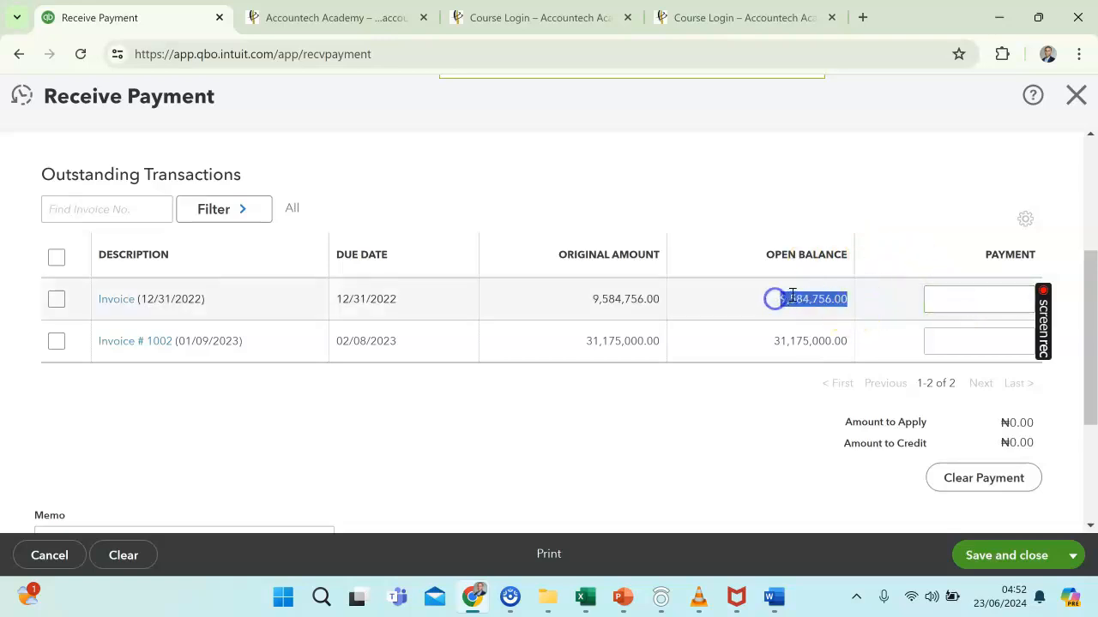
{"action": "right_click", "coordinate": [792, 299]}
{"action": "left_click", "coordinate": [819, 313]}
{"action": "left_click", "coordinate": [949, 296]}
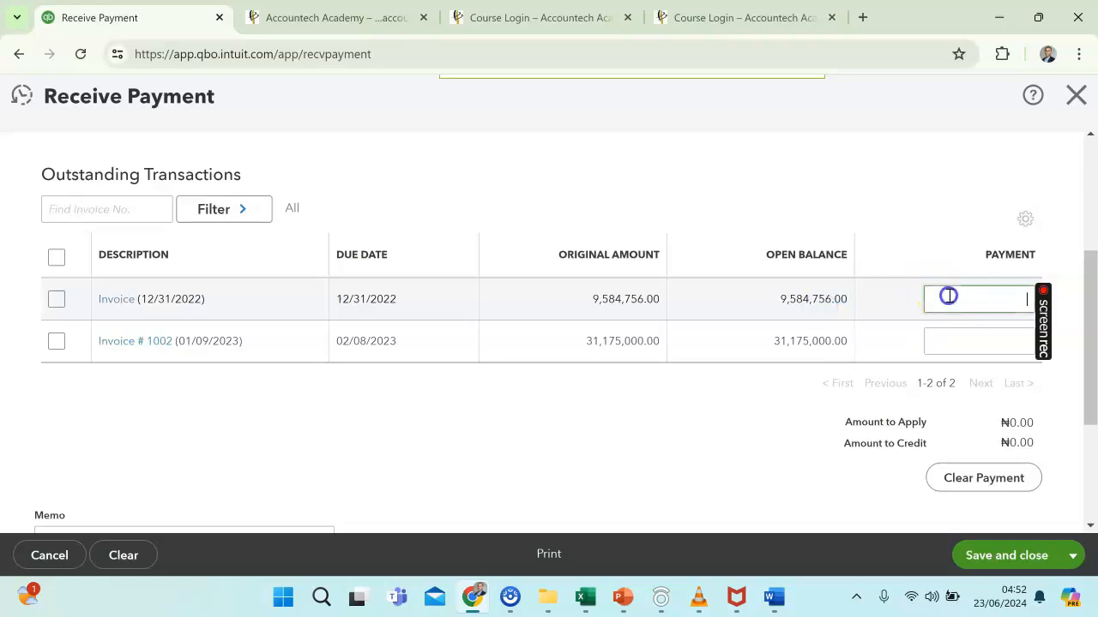
{"action": "key", "text": "ctrl+v"}
{"action": "left_click", "coordinate": [959, 336]}
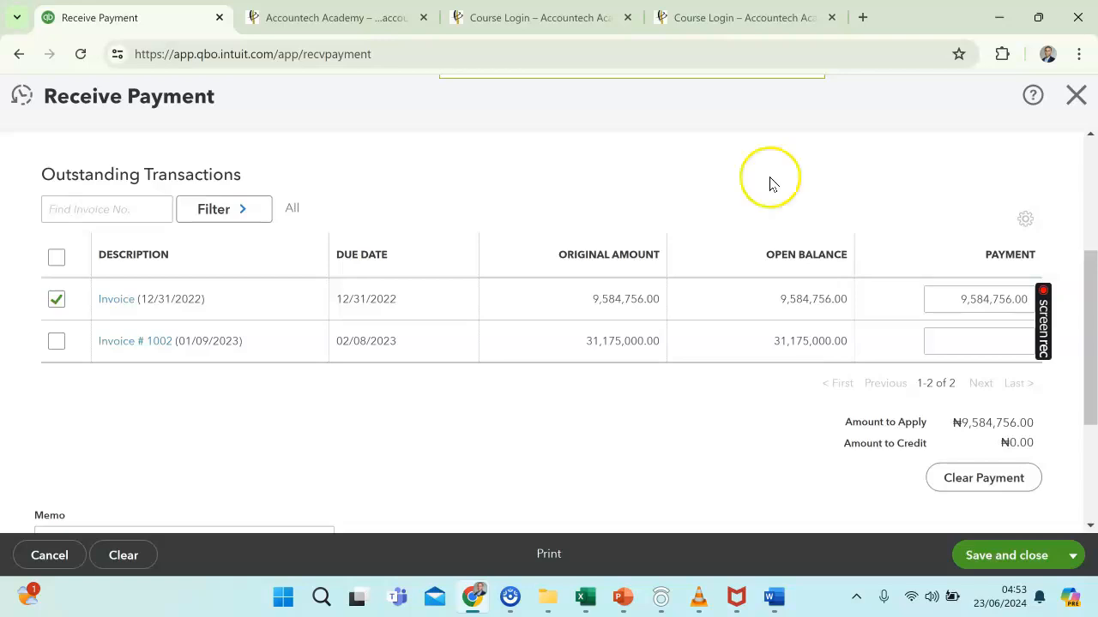
{"action": "left_click", "coordinate": [941, 337]}
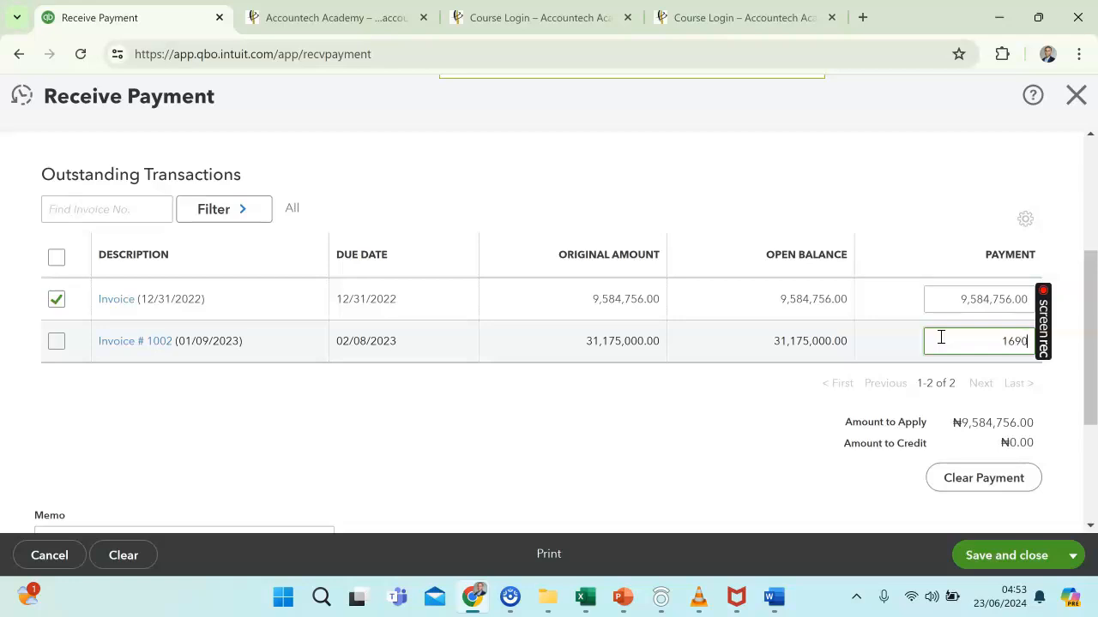
{"action": "type", "text": "16909085'40"}
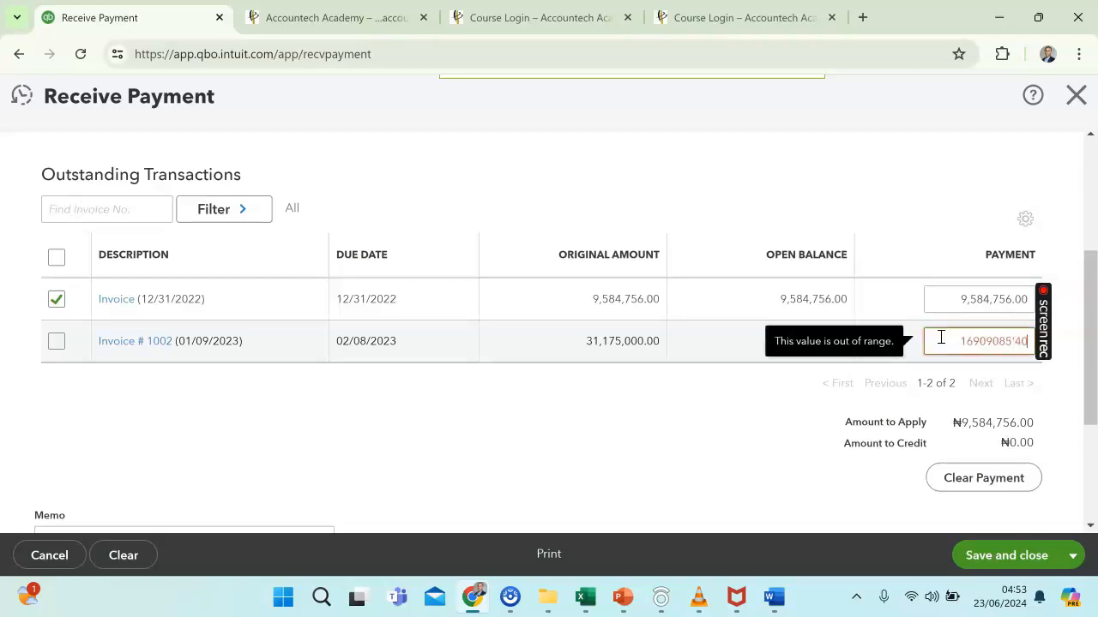
{"action": "left_click", "coordinate": [924, 340]}
{"action": "left_click", "coordinate": [982, 348]}
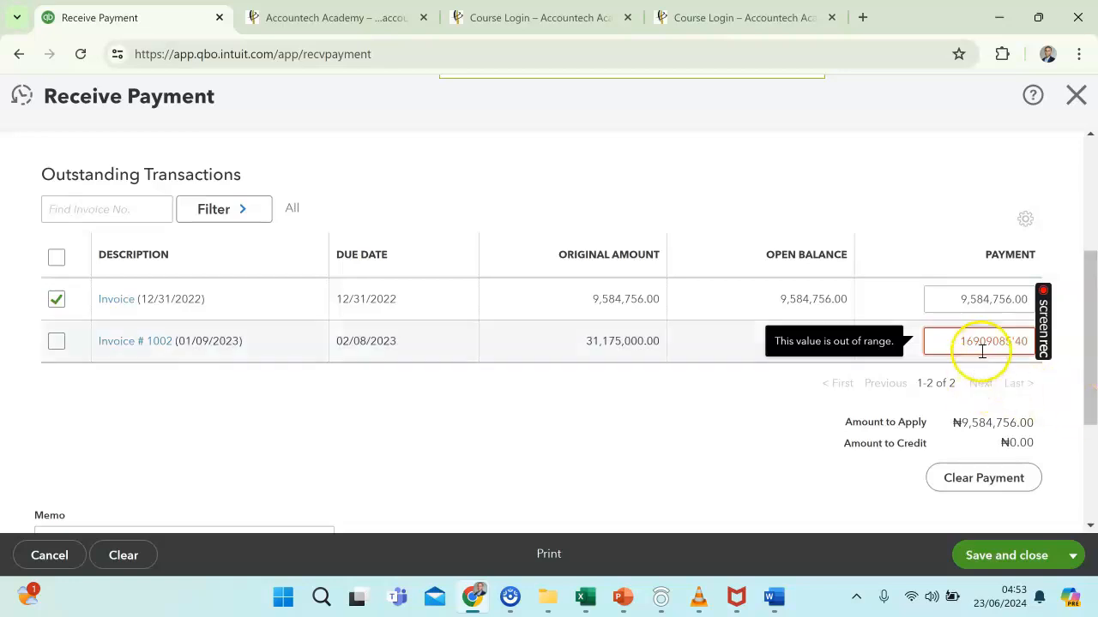
{"action": "left_click", "coordinate": [976, 300]}
- Set the payment amount for Invoice # 1002 to 16909085.40 and apply it
{"action": "left_click", "coordinate": [973, 343]}
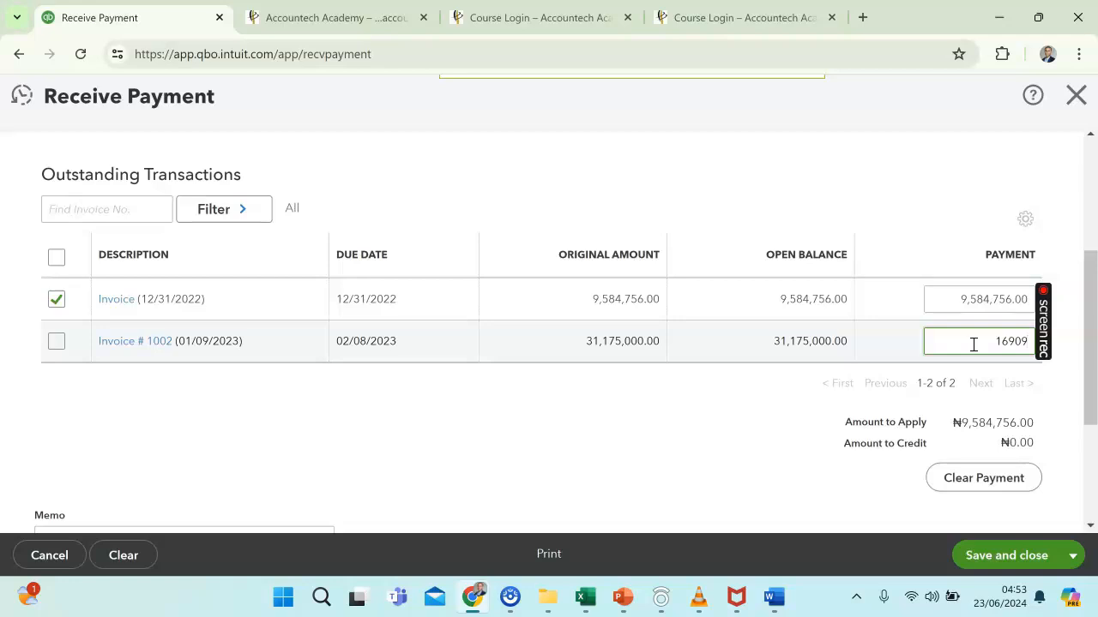
{"action": "type", "text": "16909085.40"}
{"action": "left_click", "coordinate": [951, 237]}
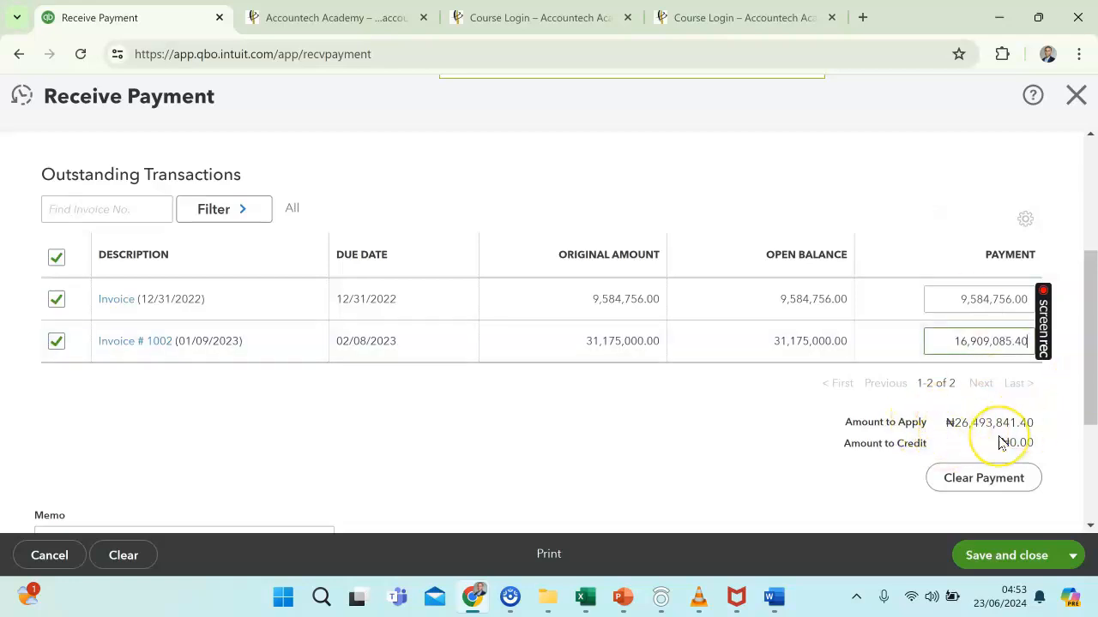
- Review the payment's amount to apply, invoice allocations, deposit account, payment date and customer details
{"action": "left_click", "coordinate": [960, 441]}
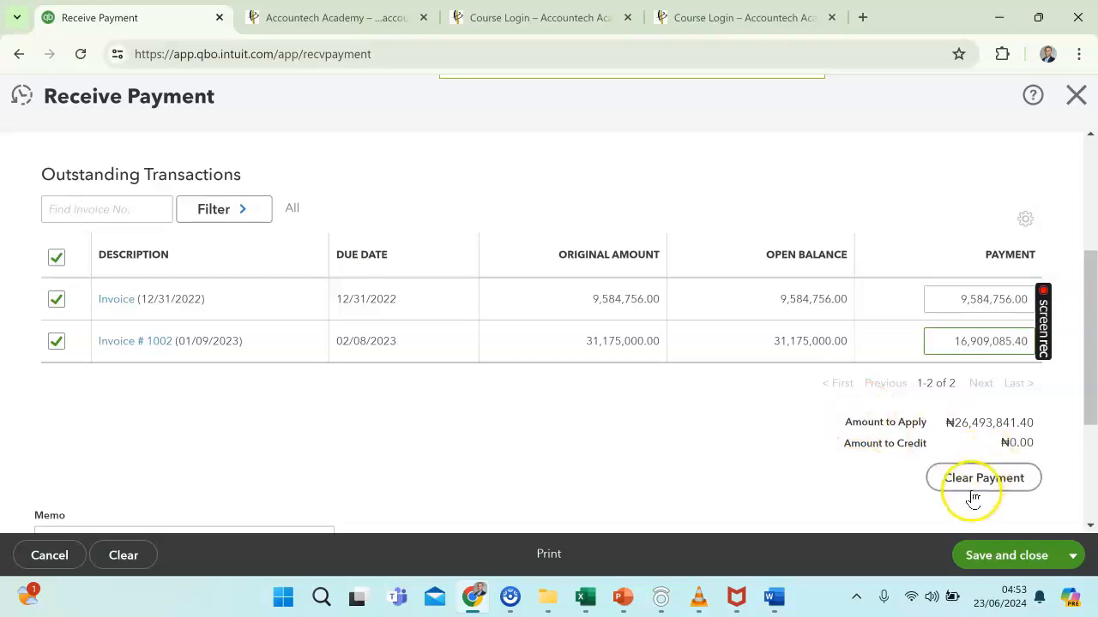
{"action": "scroll", "coordinate": [732, 466], "scroll_direction": "down", "scroll_amount": 3}
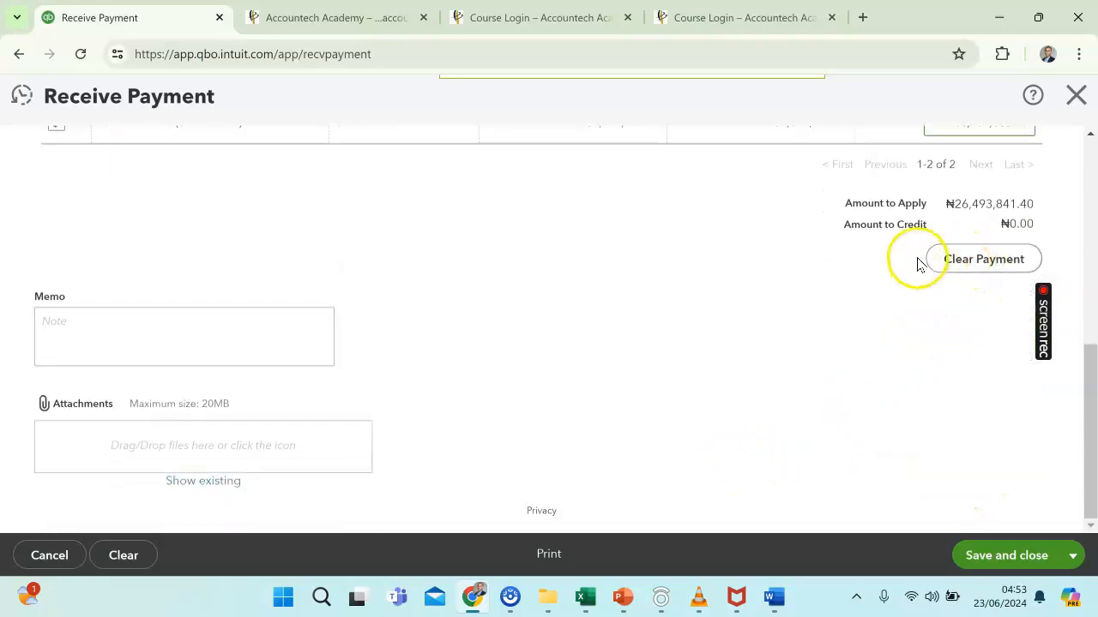
{"action": "scroll", "coordinate": [751, 305], "scroll_direction": "up", "scroll_amount": 1}
{"action": "scroll", "coordinate": [755, 296], "scroll_direction": "up", "scroll_amount": 4}
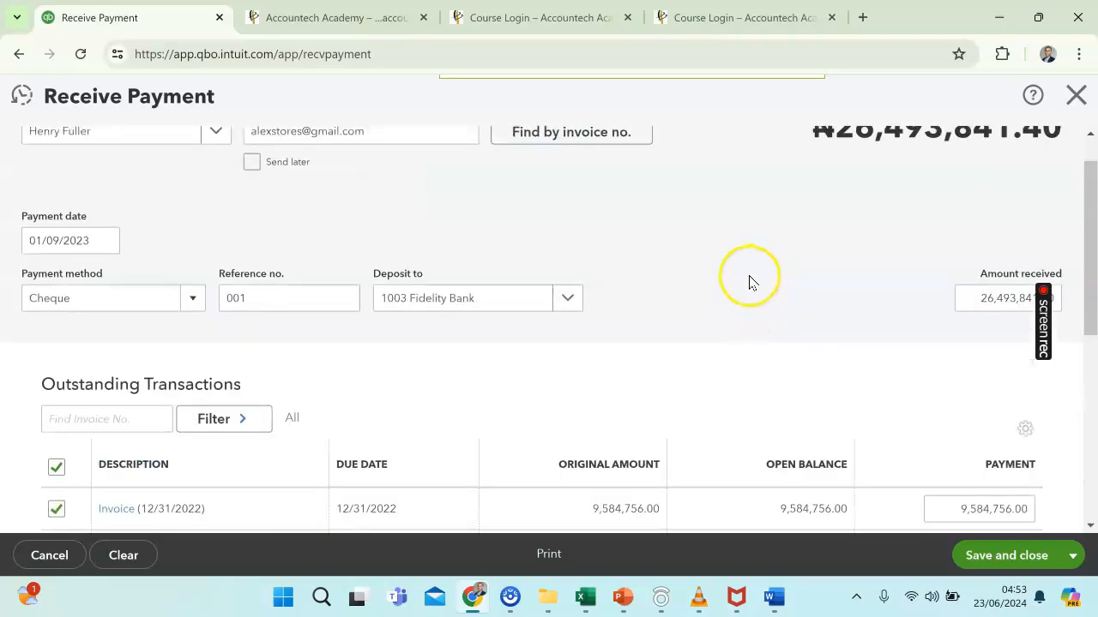
{"action": "scroll", "coordinate": [845, 274], "scroll_direction": "down", "scroll_amount": 1}
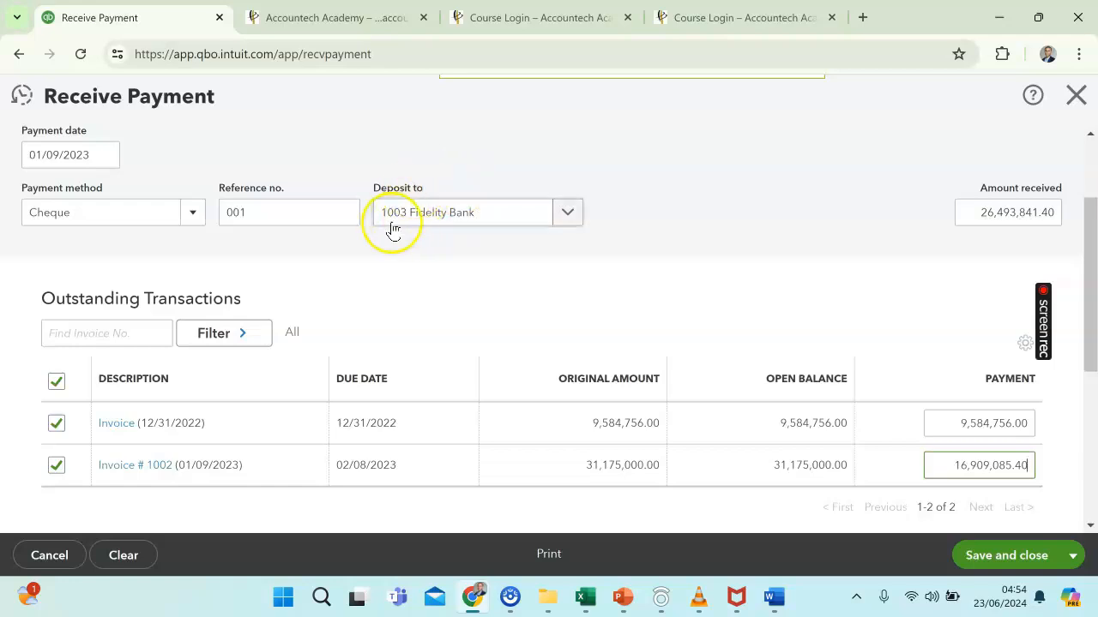
{"action": "left_click", "coordinate": [564, 216]}
{"action": "left_click", "coordinate": [564, 216]}
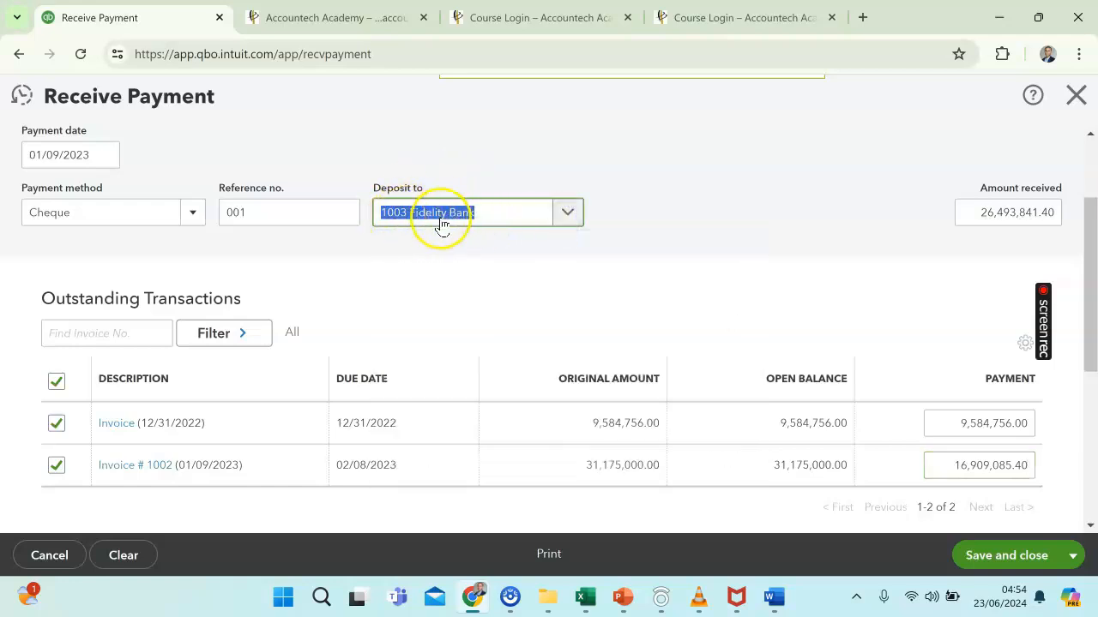
{"action": "scroll", "coordinate": [615, 244], "scroll_direction": "up", "scroll_amount": 3}
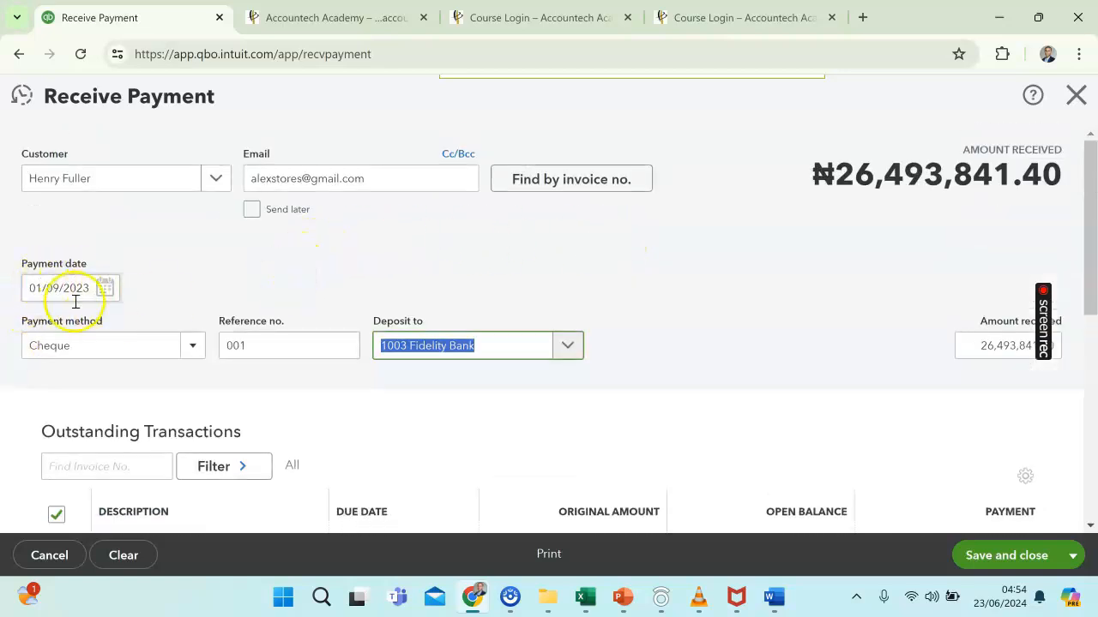
- Save the received payment and close the form
{"action": "scroll", "coordinate": [808, 292], "scroll_direction": "down", "scroll_amount": 2}
{"action": "scroll", "coordinate": [808, 292], "scroll_direction": "down", "scroll_amount": 4}
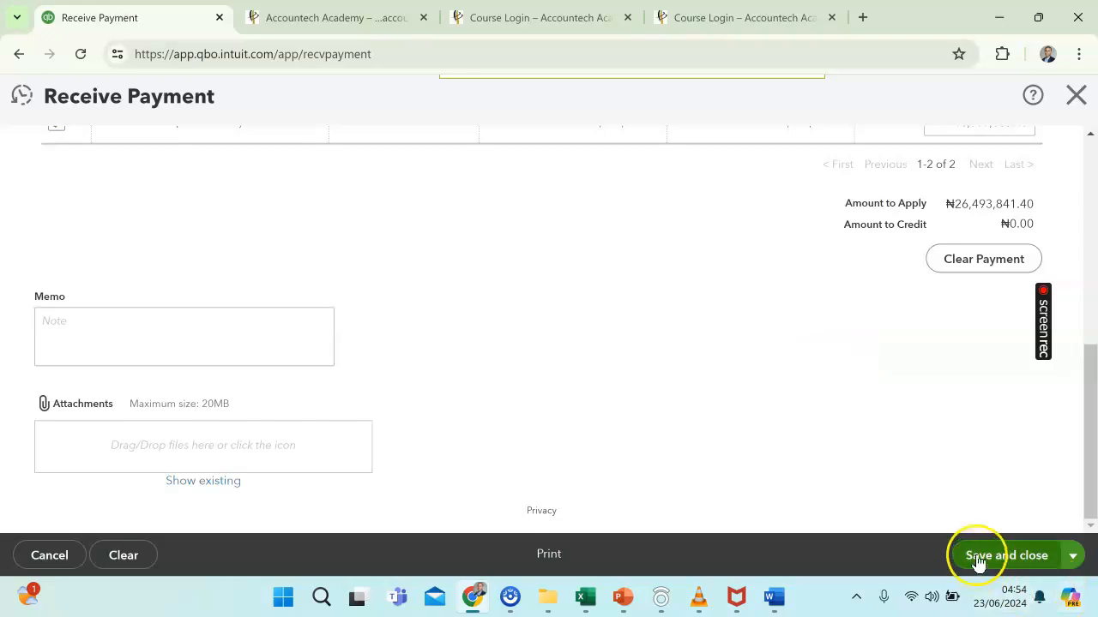
{"action": "left_click", "coordinate": [1070, 556]}
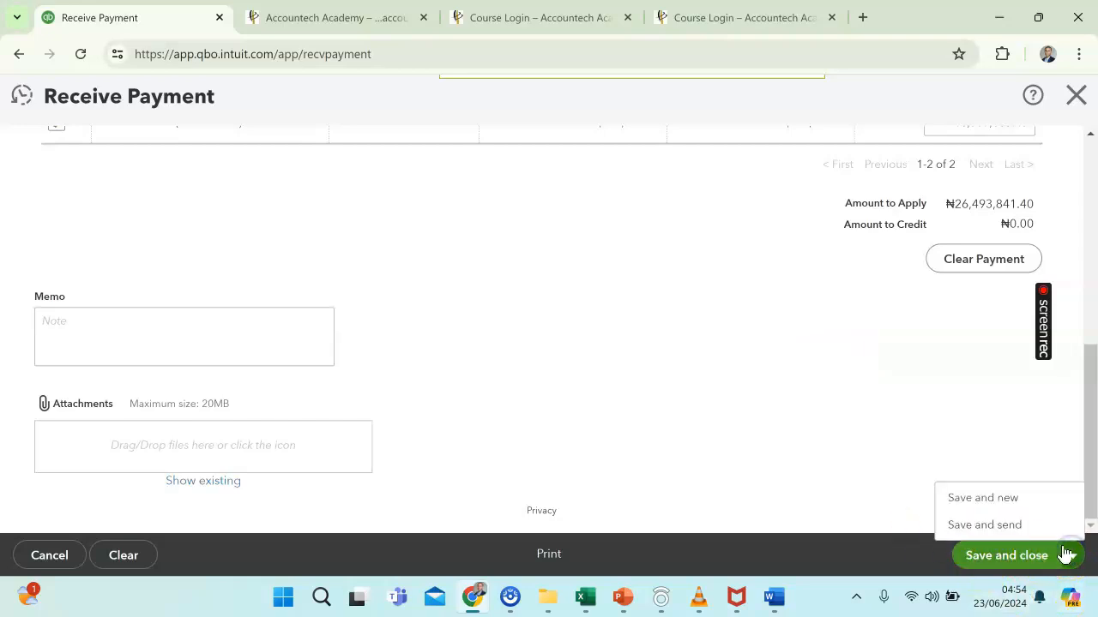
{"action": "left_click", "coordinate": [1005, 557]}
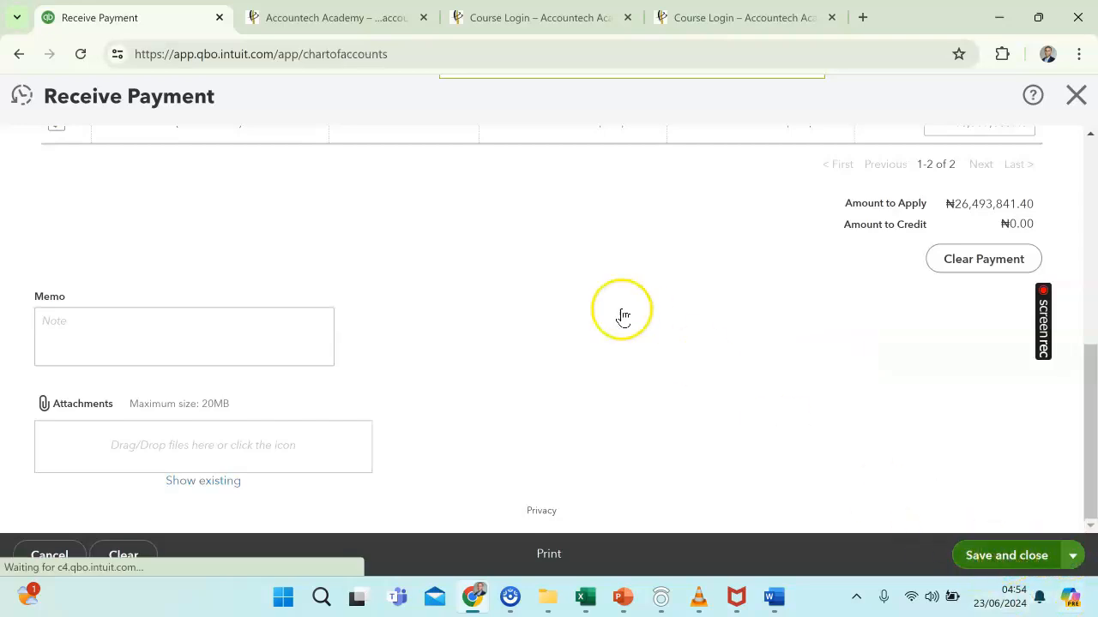